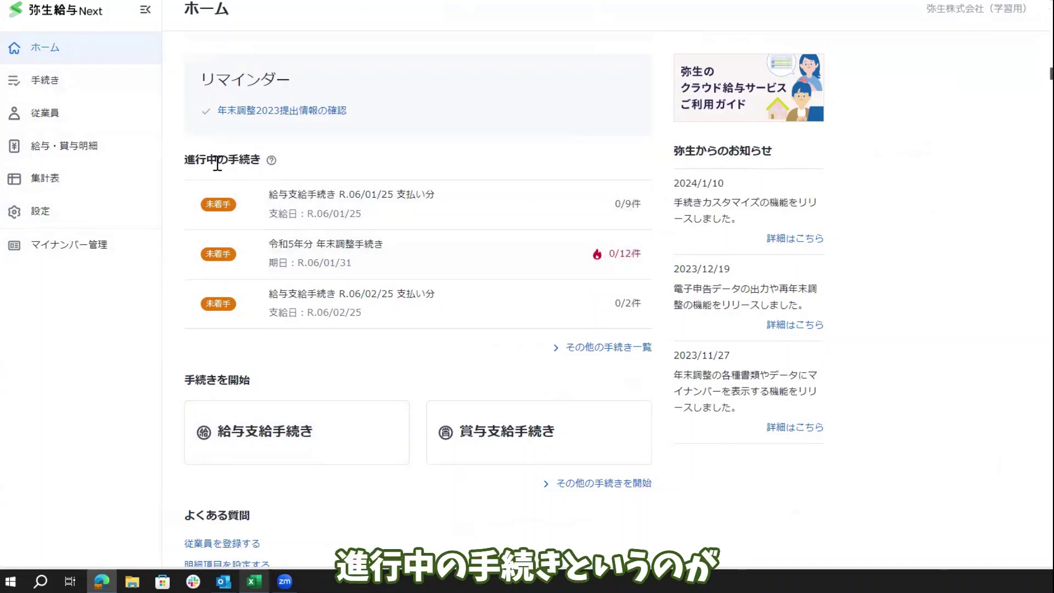
Look over the in-progress procedures and the procedure start options on the home page.
scroll(325, 243, "down", 1)
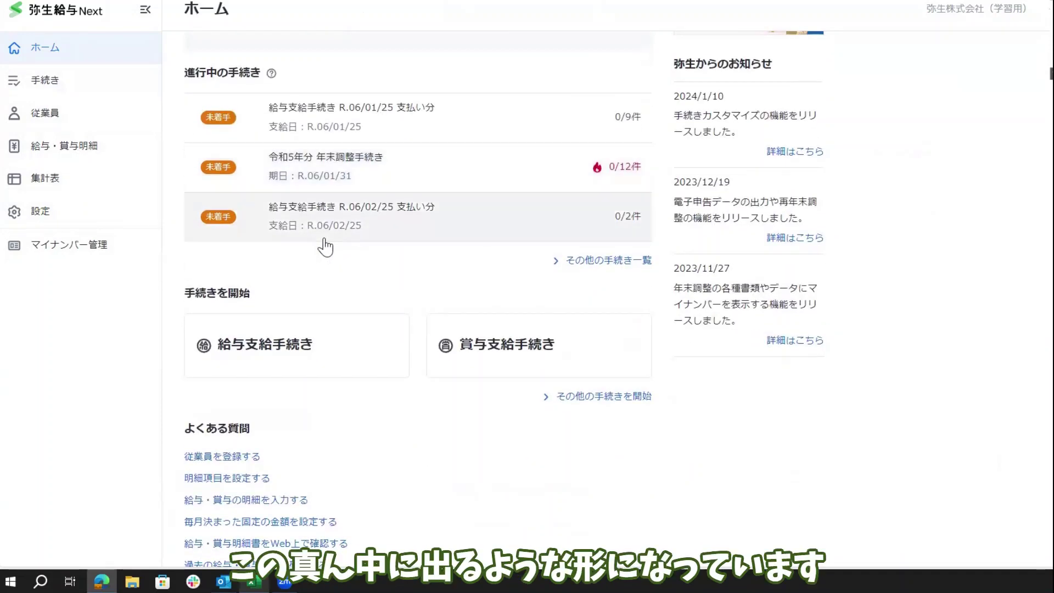
scroll(326, 245, "down", 2)
scroll(370, 234, "up", 3)
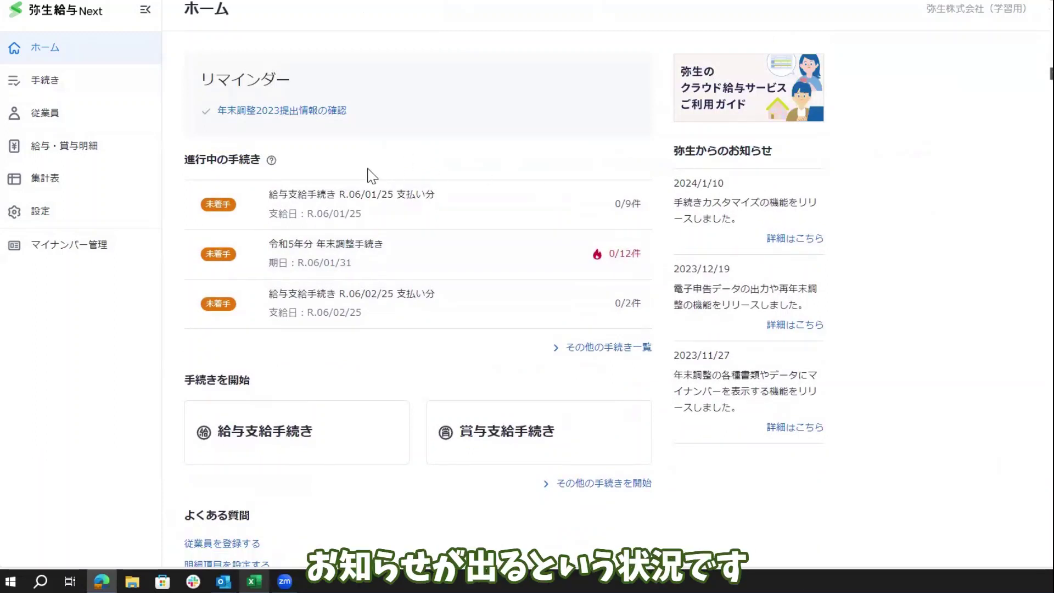
Start creating a new procedure and view the templates in the 給与計算, 人事 and 年末調整 categories.
left_click(47, 81)
left_click(1041, 63)
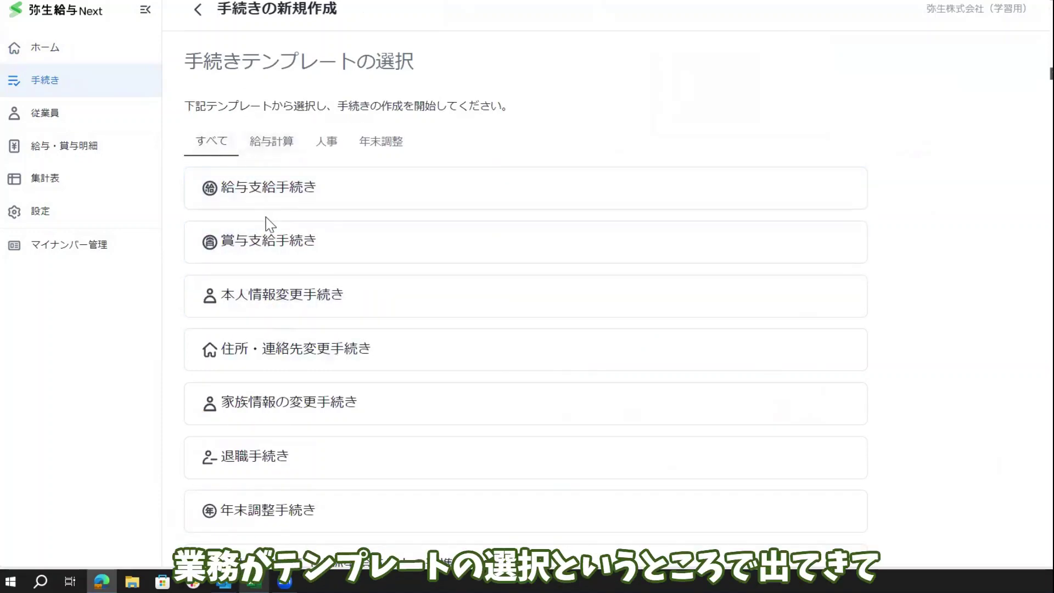
left_click(271, 142)
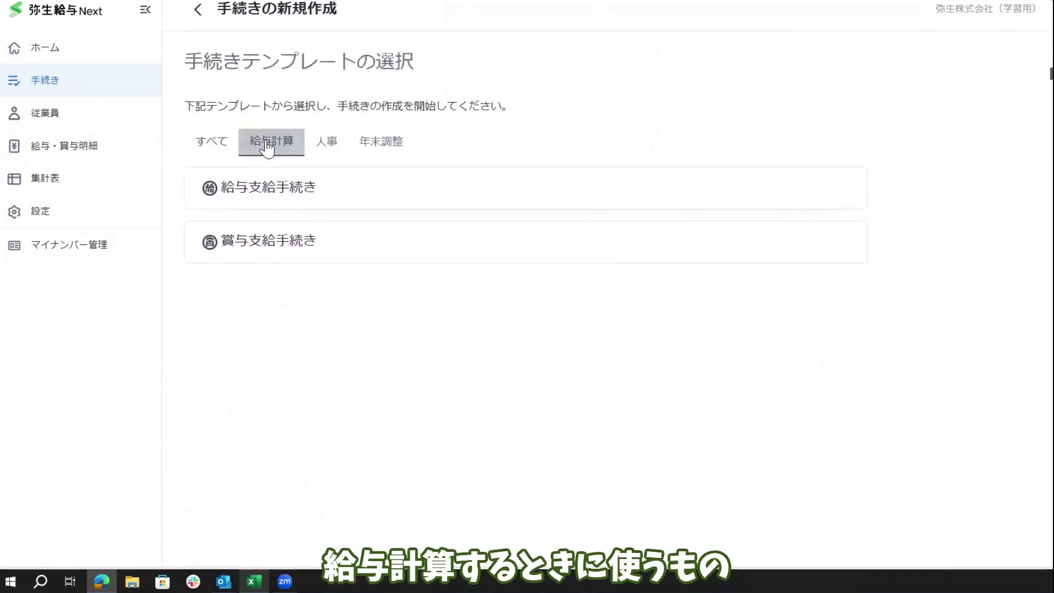
left_click(332, 143)
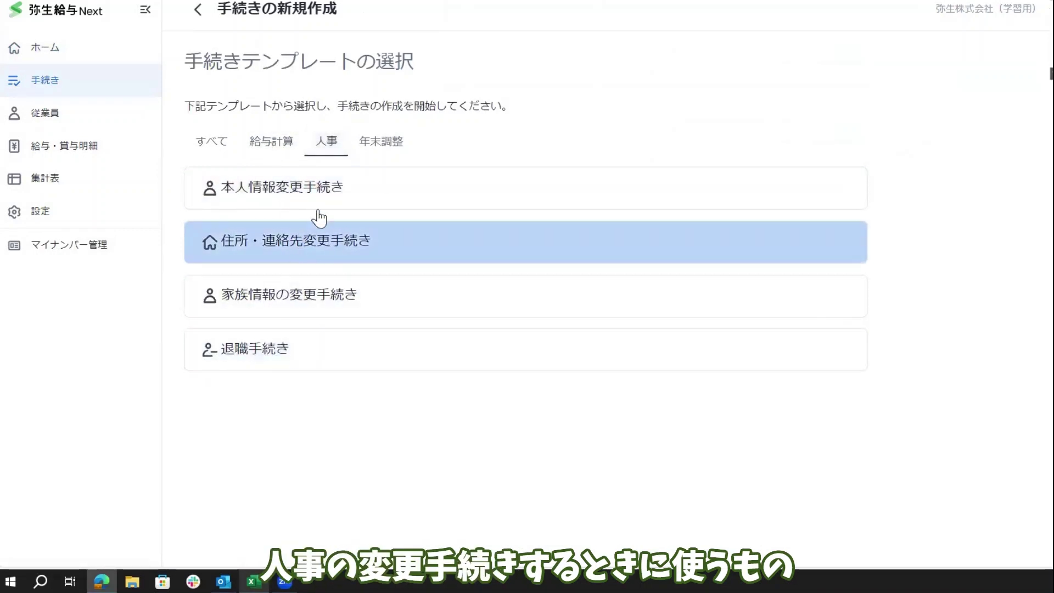
left_click(379, 146)
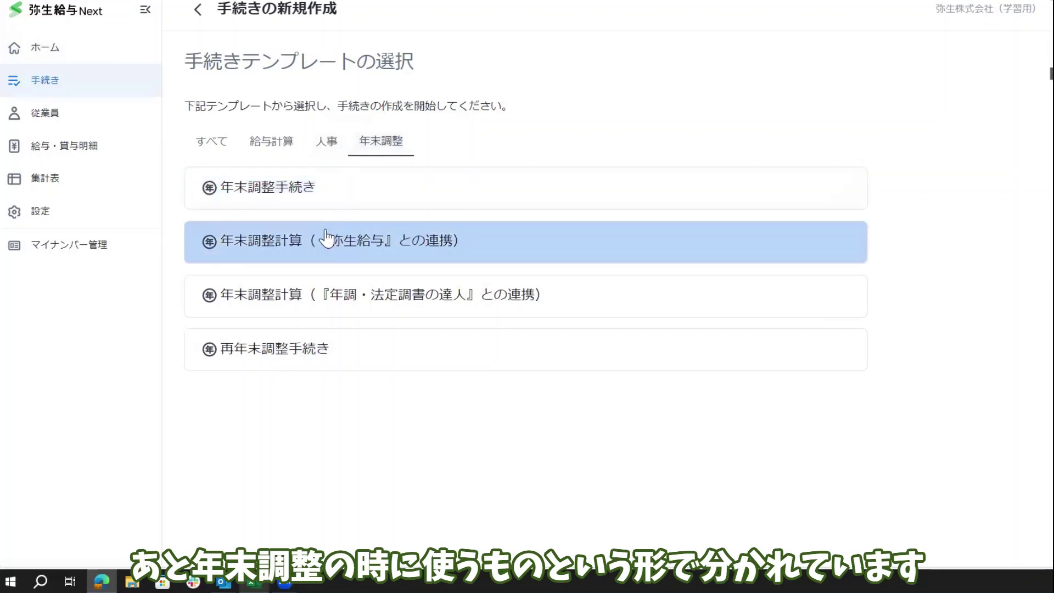
Open the 給与支給手続き template from the 給与計算 category and review its payment settings and to-do list.
left_click(273, 146)
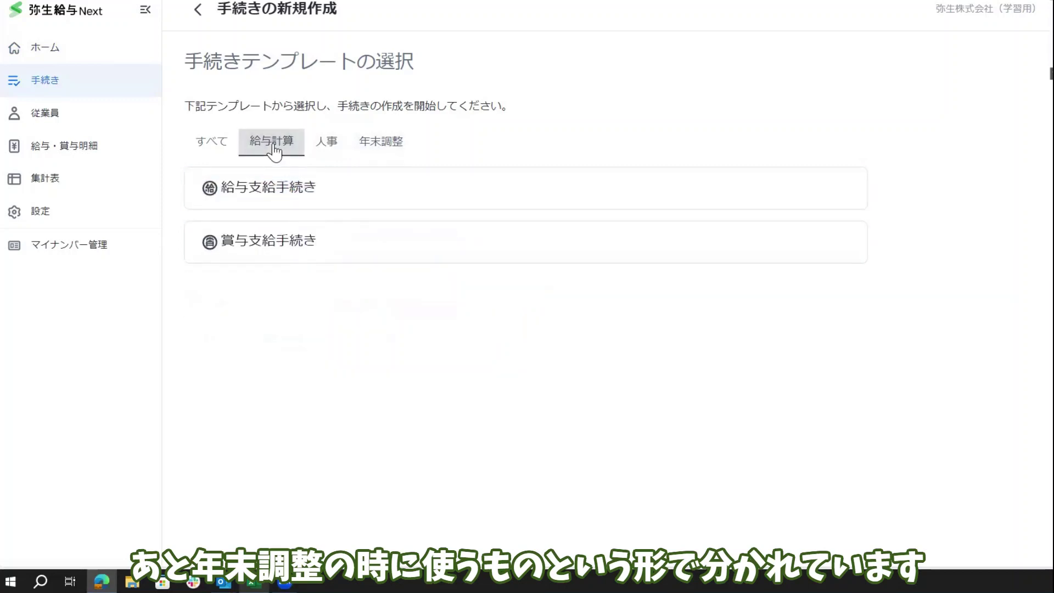
left_click(252, 199)
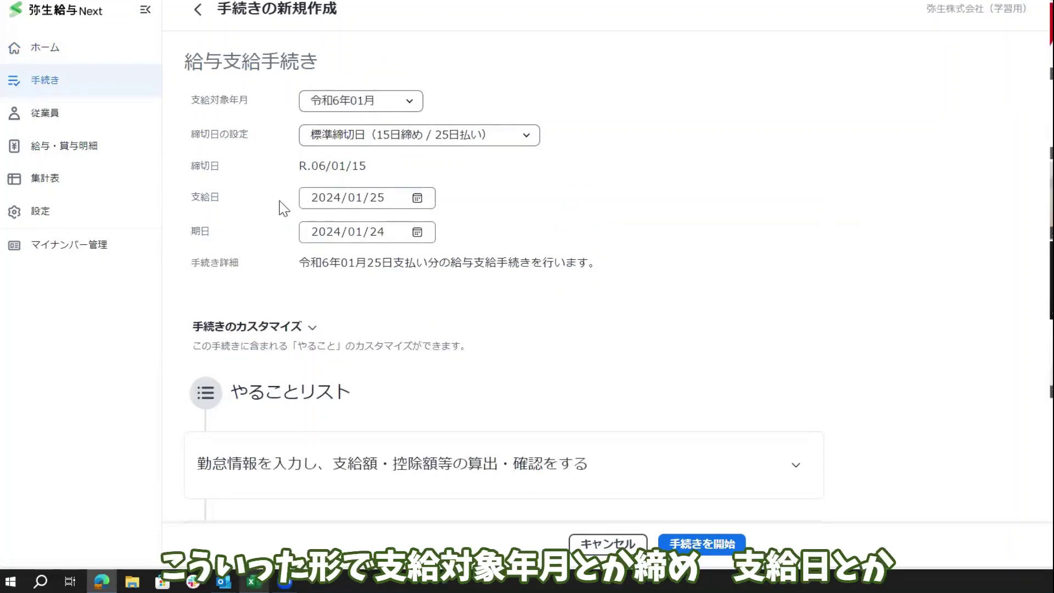
scroll(283, 208, "down", 3)
scroll(254, 212, "up", 3)
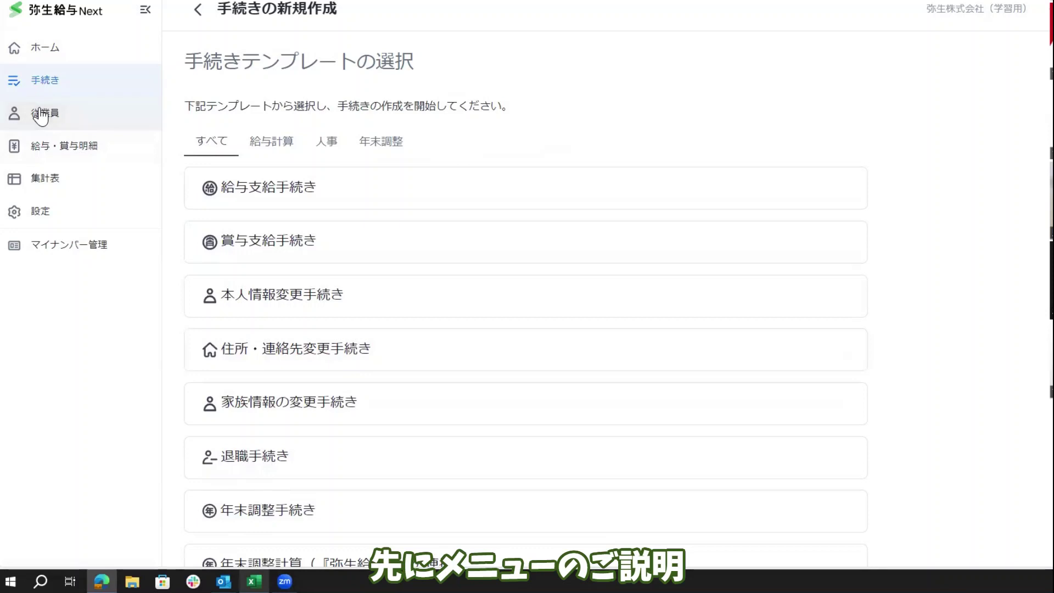
Open the employee list, check the available employee registration options and view the further columns of the table.
left_click(42, 114)
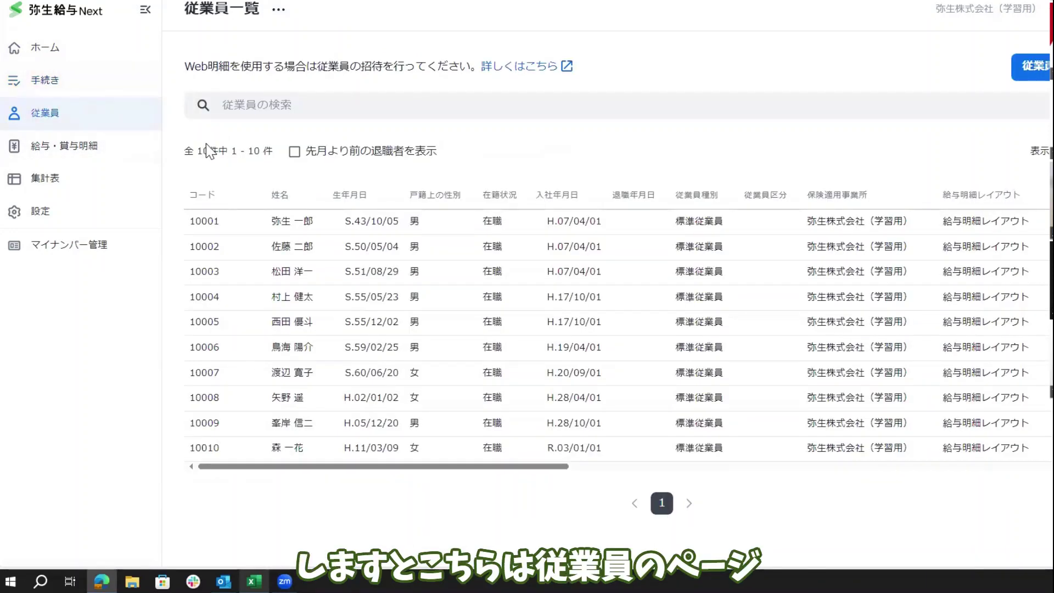
left_click(1030, 66)
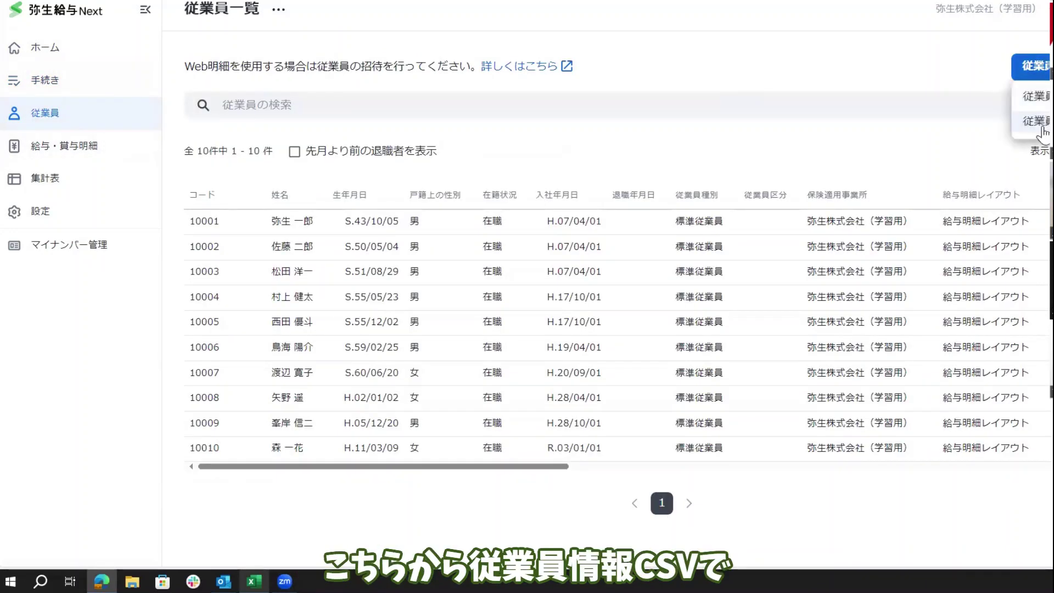
left_click(872, 68)
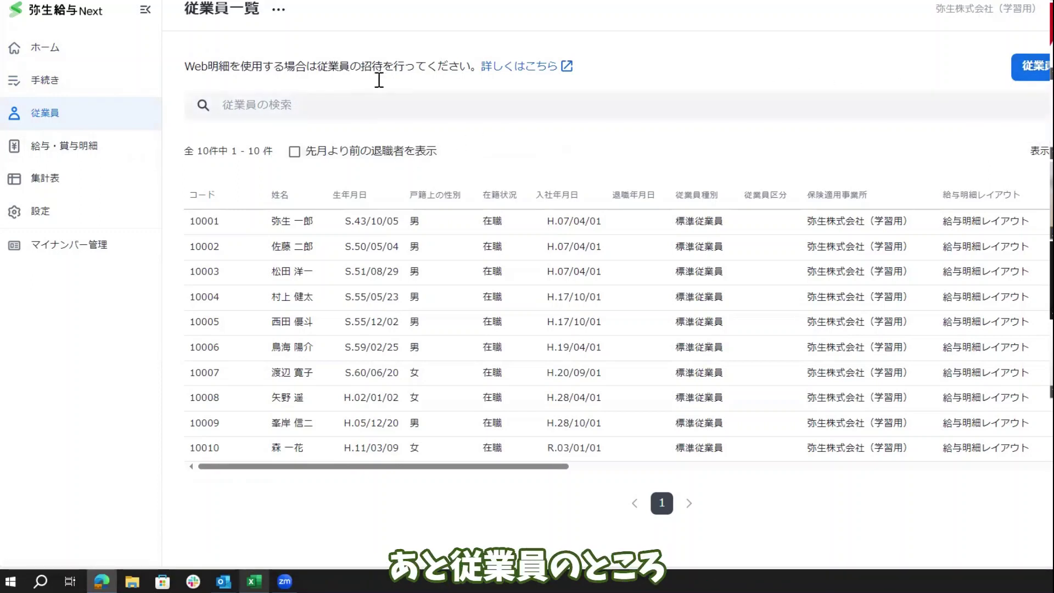
left_click_drag(529, 467, 758, 468)
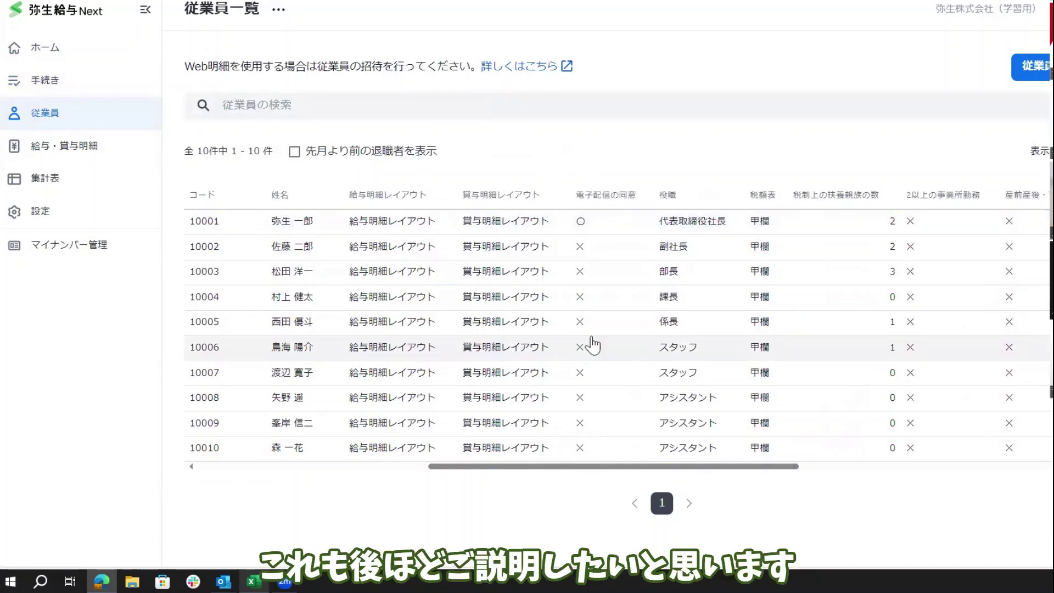
View the list of payslip recipients and the 賃金台帳 in the summary tables.
left_click(78, 149)
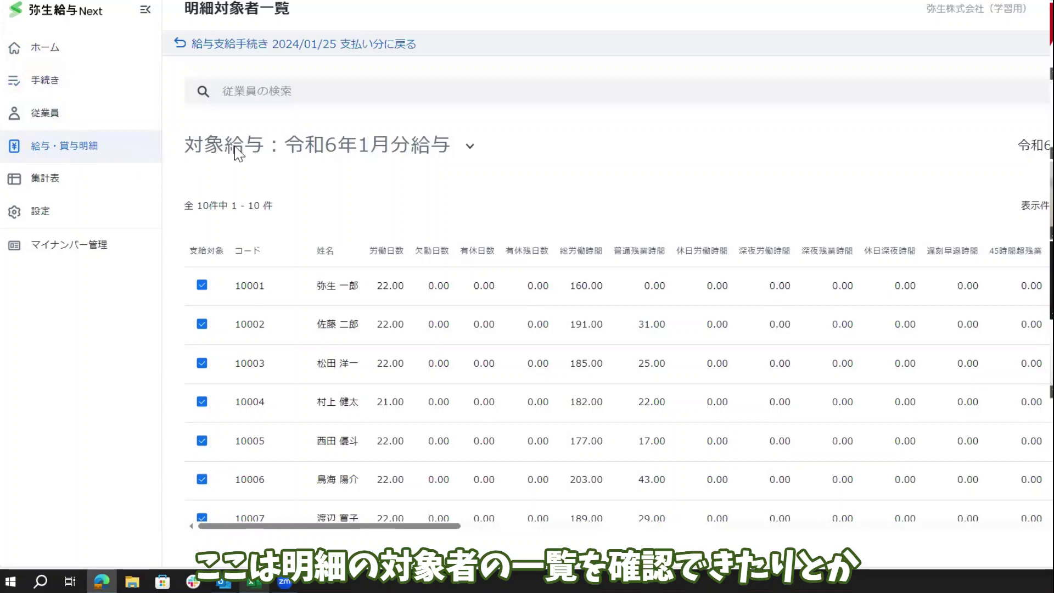
left_click(46, 183)
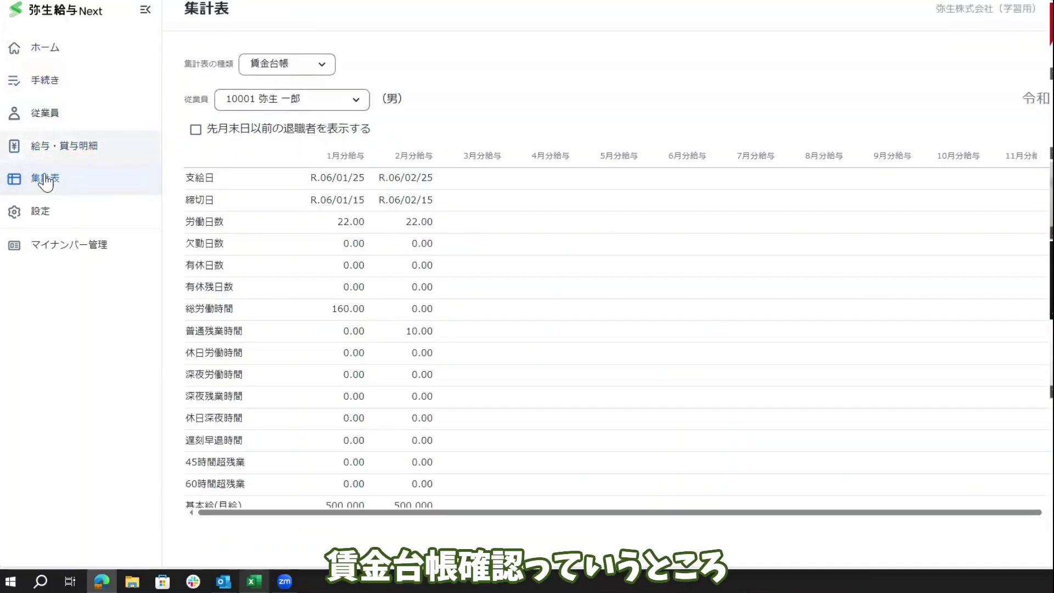
Open the settings and look through the 基本情報 page and the list of setting categories.
left_click(40, 215)
scroll(308, 104, "down", 5)
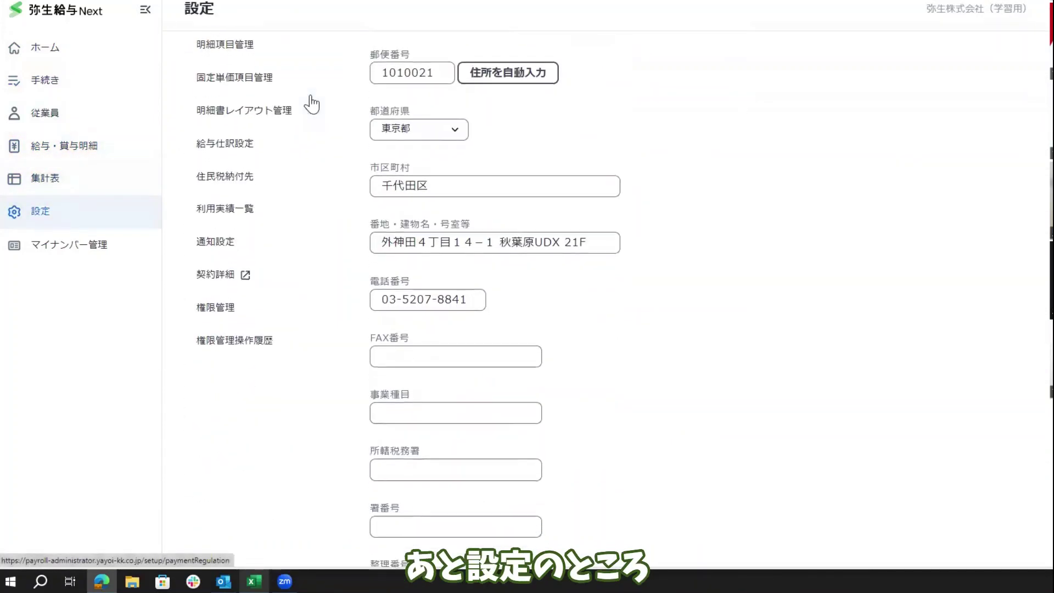
scroll(308, 104, "up", 5)
scroll(225, 137, "down", 2)
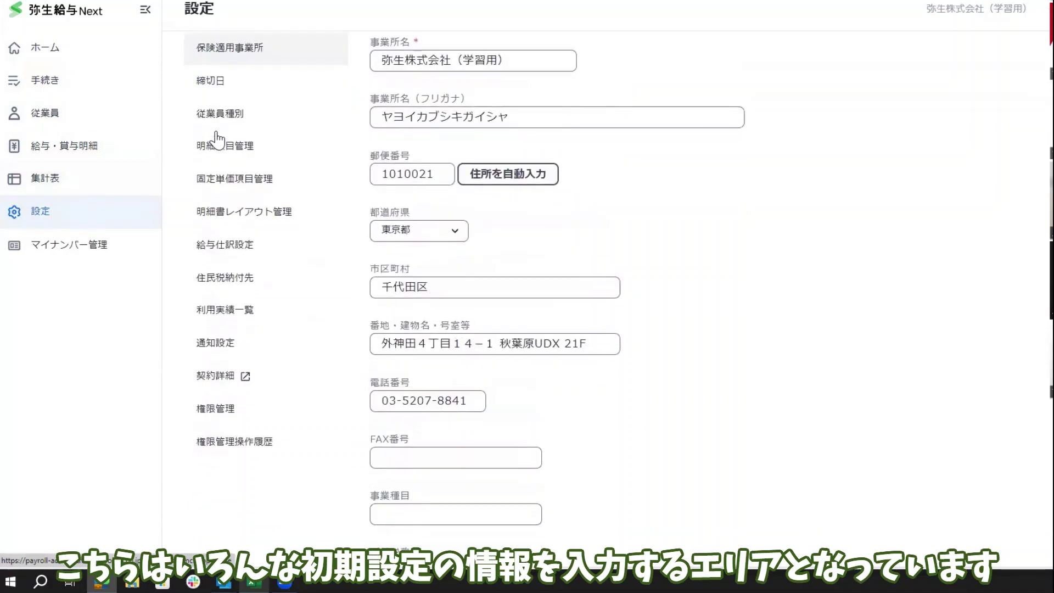
scroll(218, 140, "up", 2)
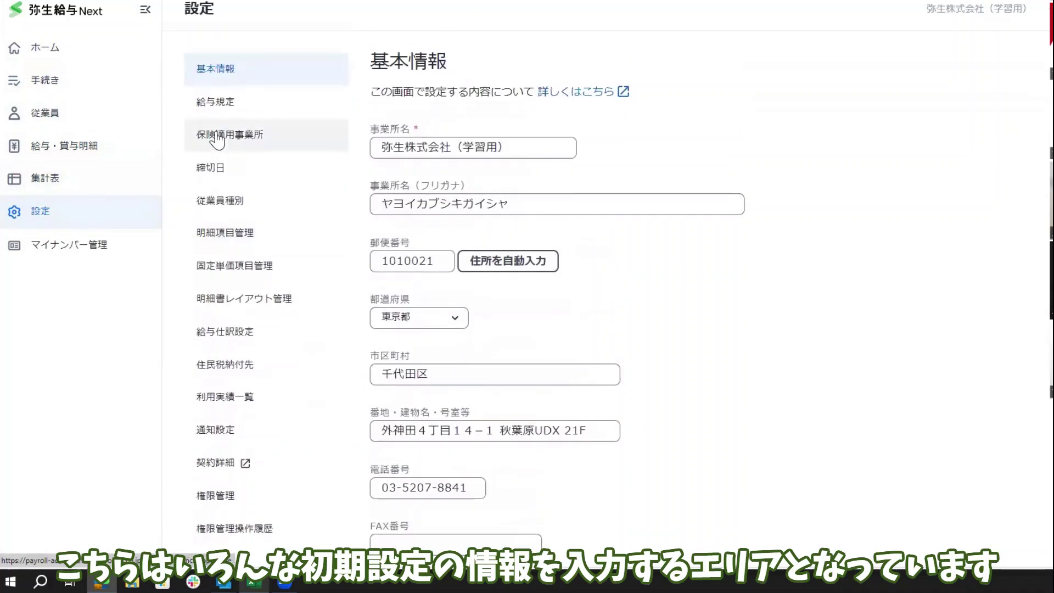
scroll(228, 242, "down", 3)
scroll(225, 228, "up", 3)
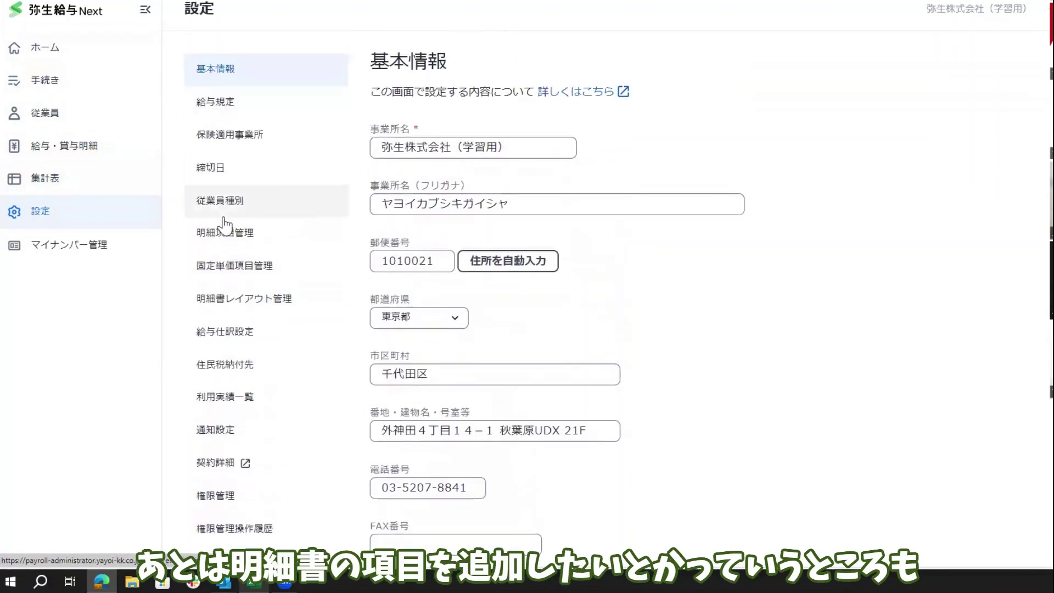
Open 明細項目管理 in the settings to view the payslip item groups.
left_click(222, 230)
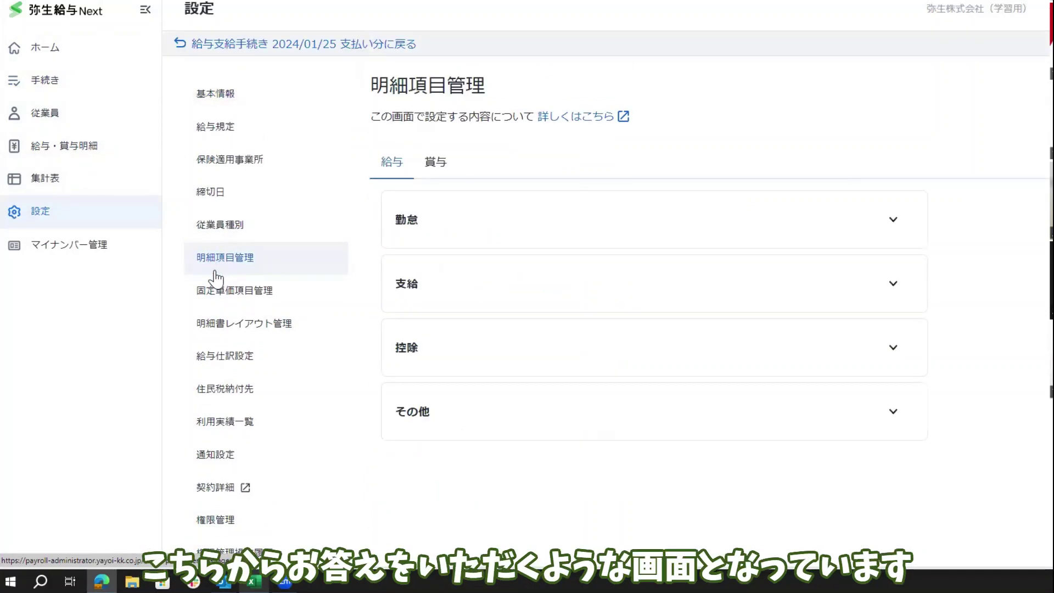
scroll(215, 296, "down", 1)
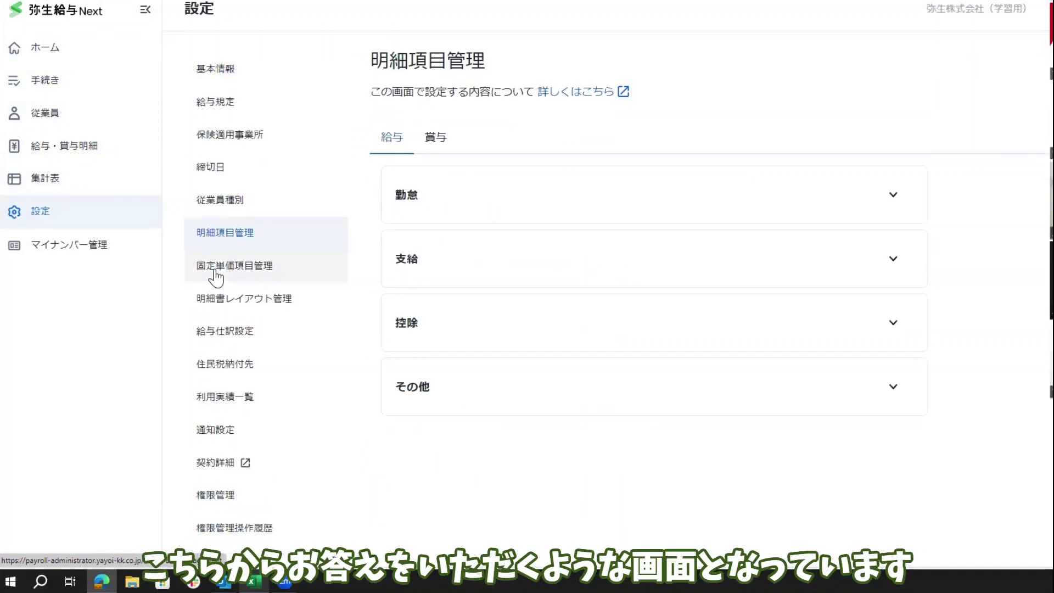
scroll(215, 277, "up", 1)
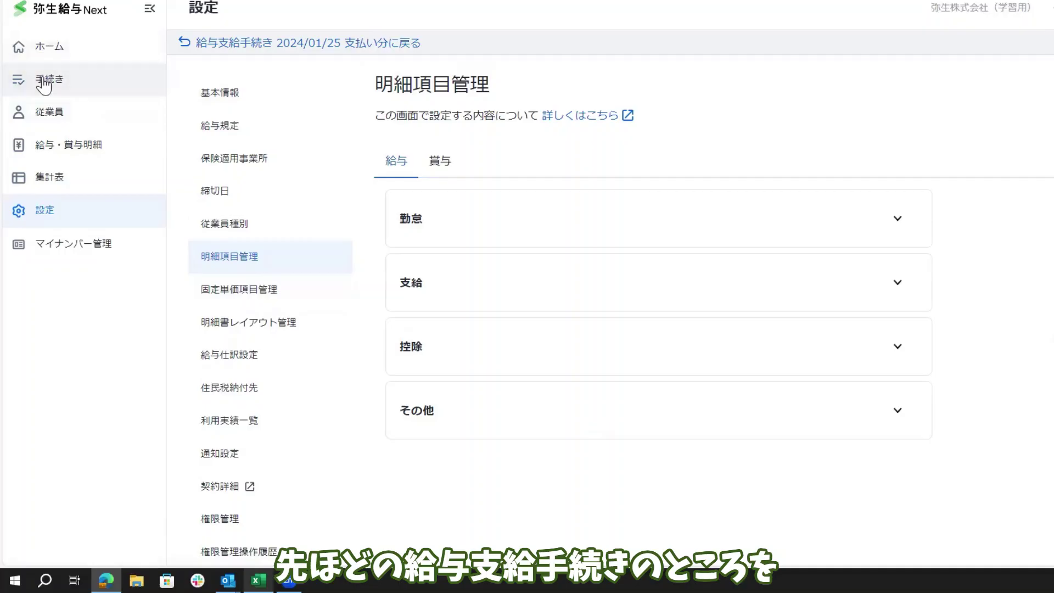
Open the 給与支給手続き R.06/01/25 支払い分 procedure and review the 人事情報の確認・更新を行う task in its やることリスト.
left_click(43, 82)
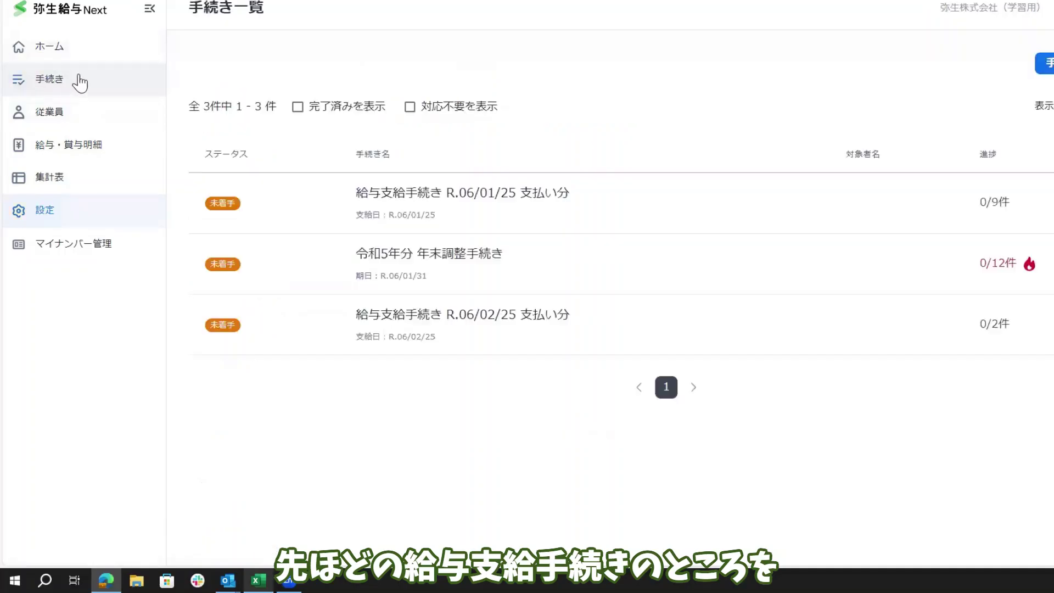
left_click(415, 196)
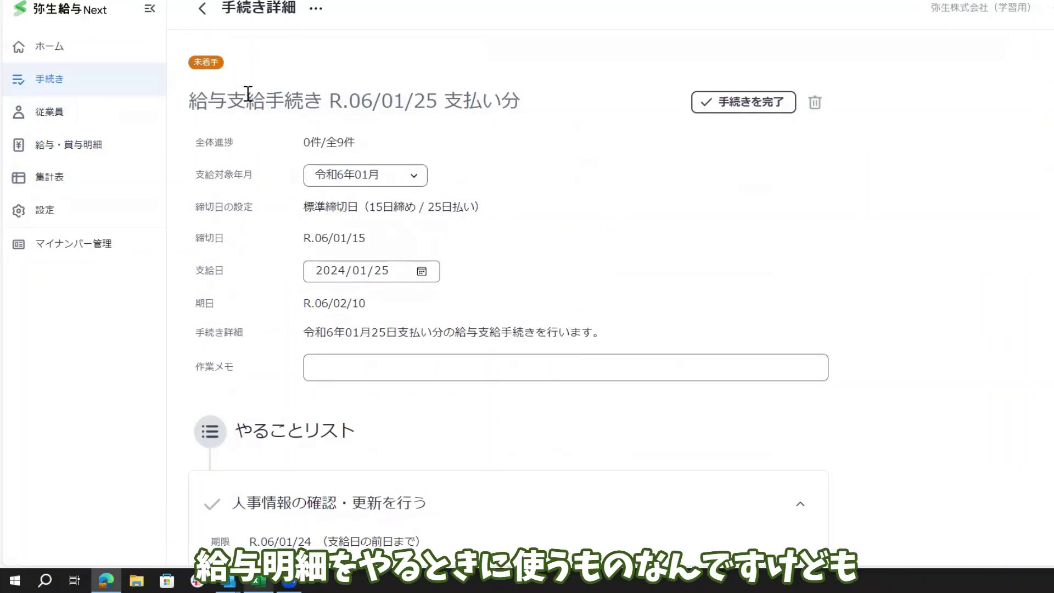
scroll(240, 212, "down", 5)
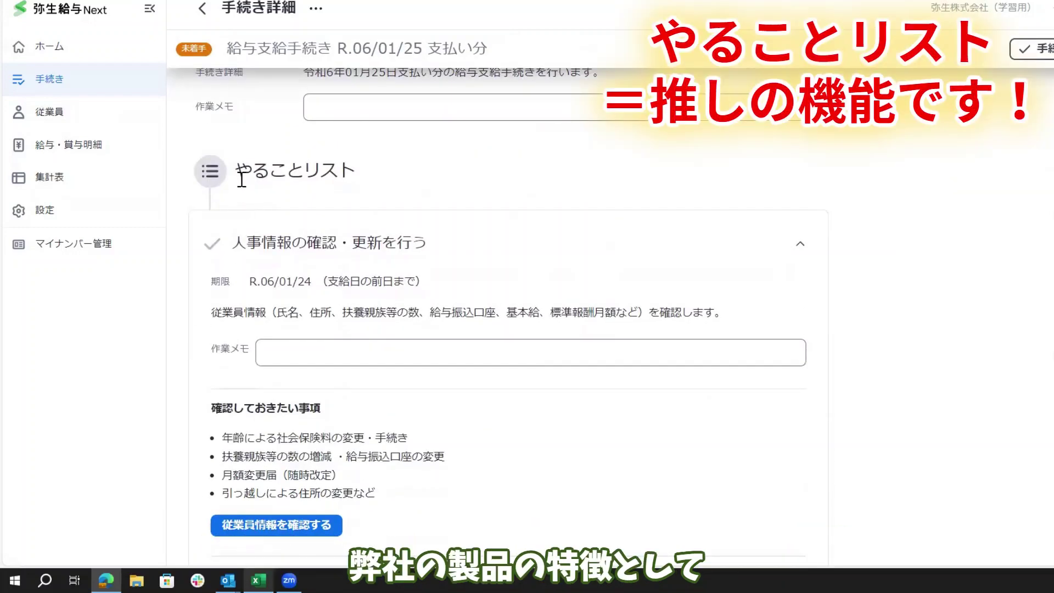
scroll(342, 209, "down", 1)
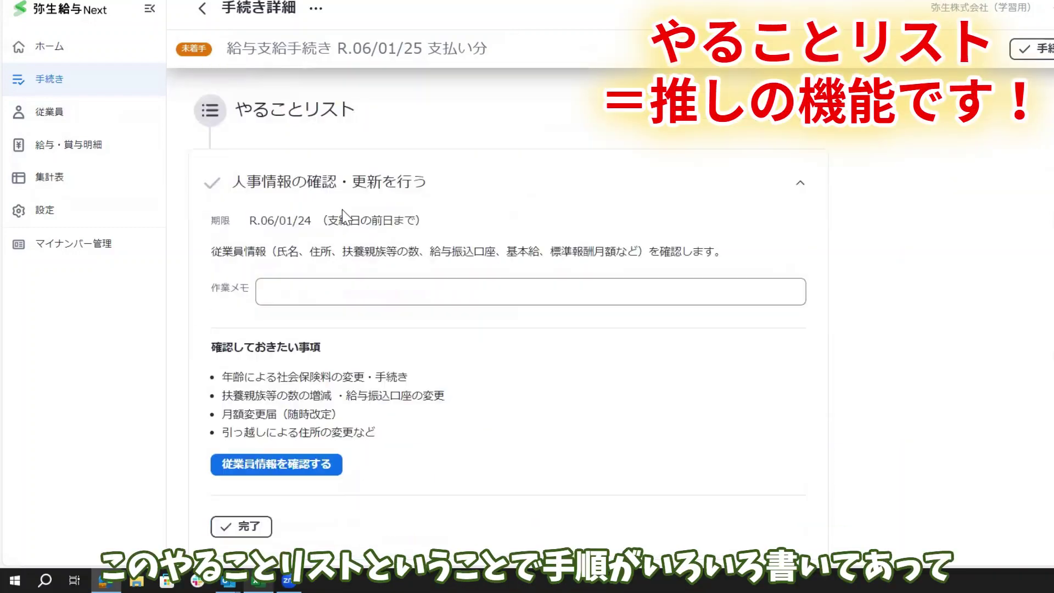
scroll(342, 210, "up", 2)
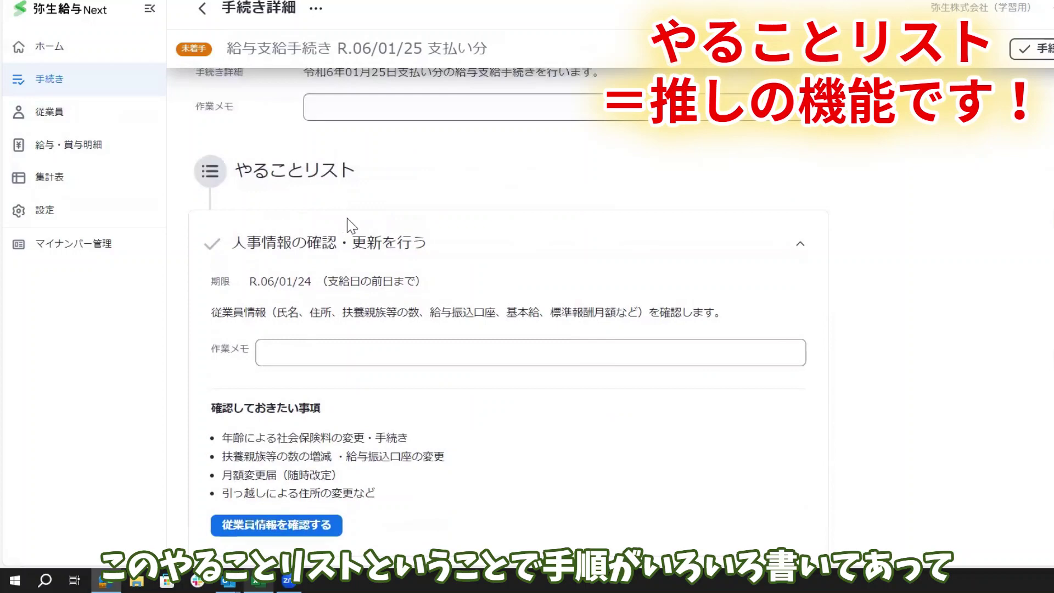
scroll(347, 219, "down", 2)
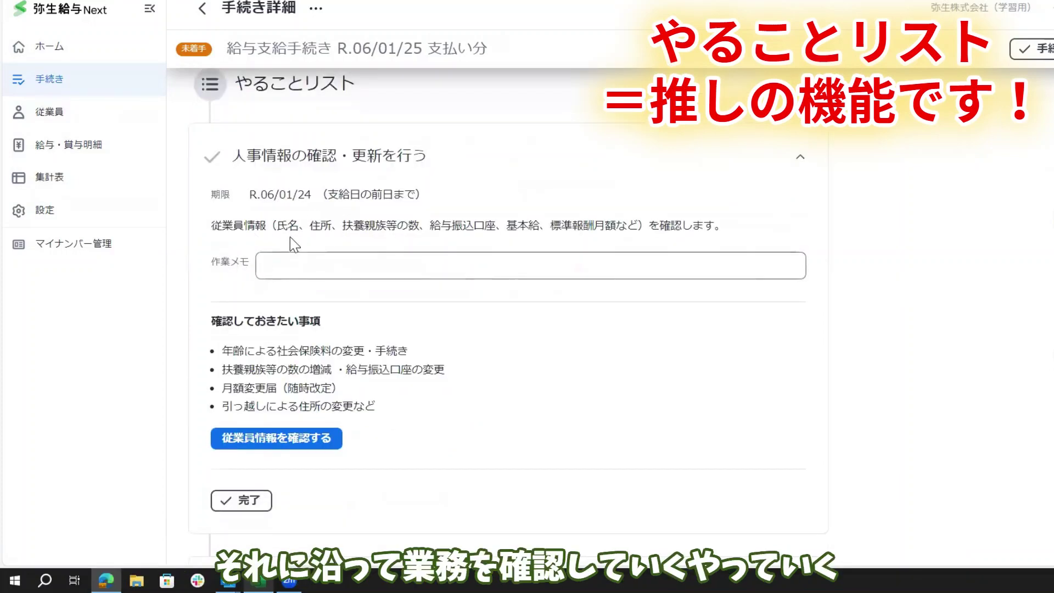
scroll(237, 301, "down", 4)
scroll(234, 292, "up", 4)
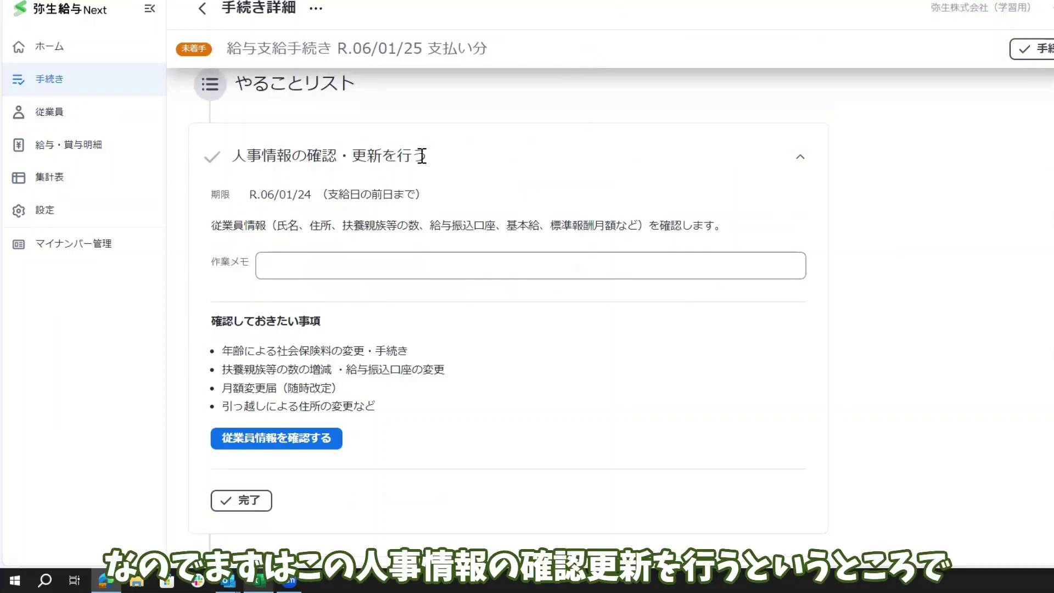
View the employee information from the 人事情報の確認・更新を行う task and return to the procedure details.
left_click(258, 444)
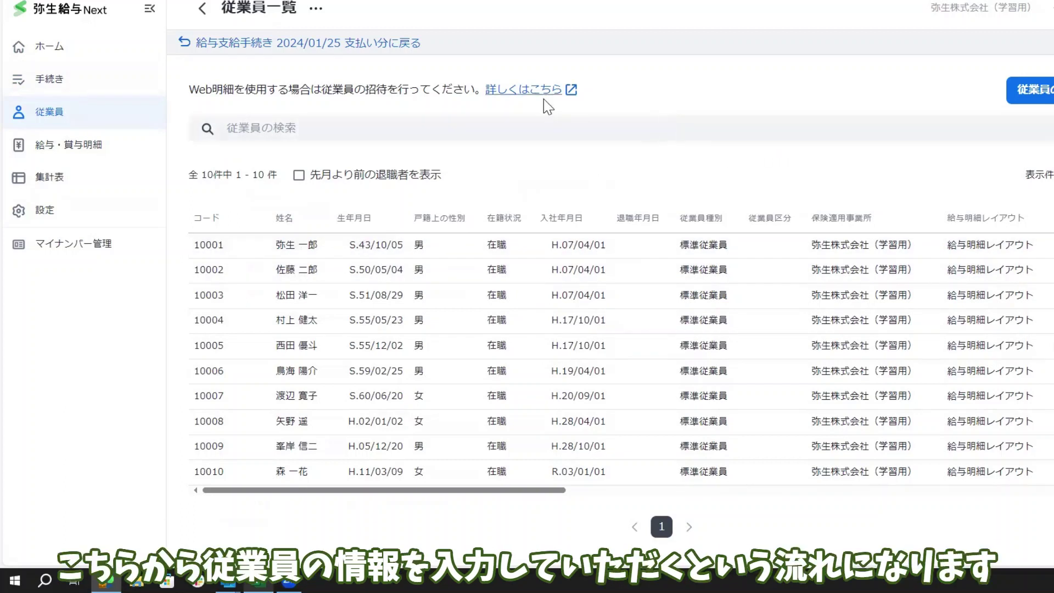
left_click(203, 10)
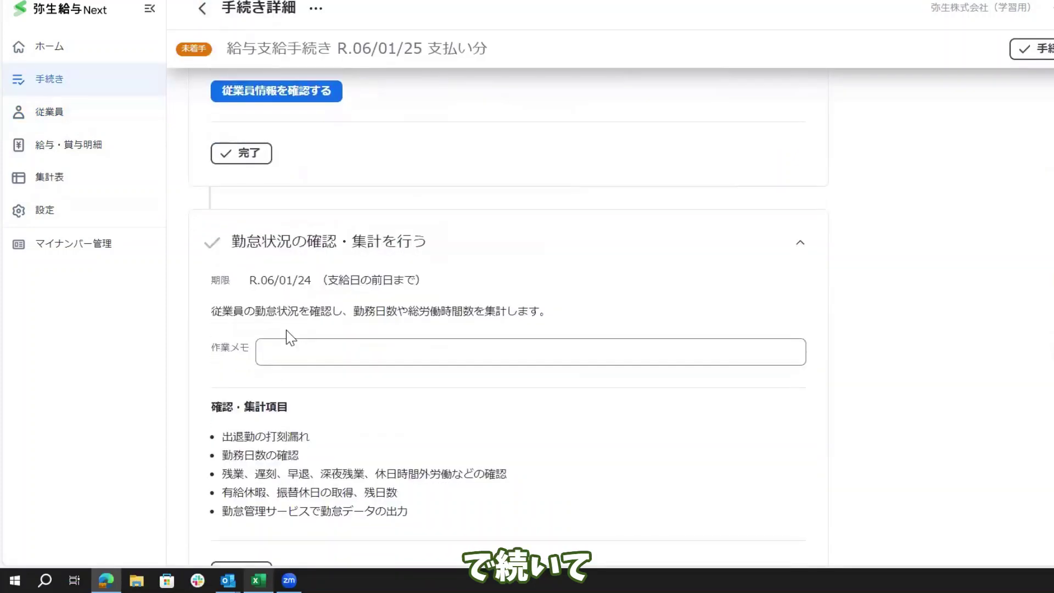
Review the 勤怠状況の確認・集計を行う task and the task for entering attendance and calculating payments and deductions.
scroll(287, 264, "down", 2)
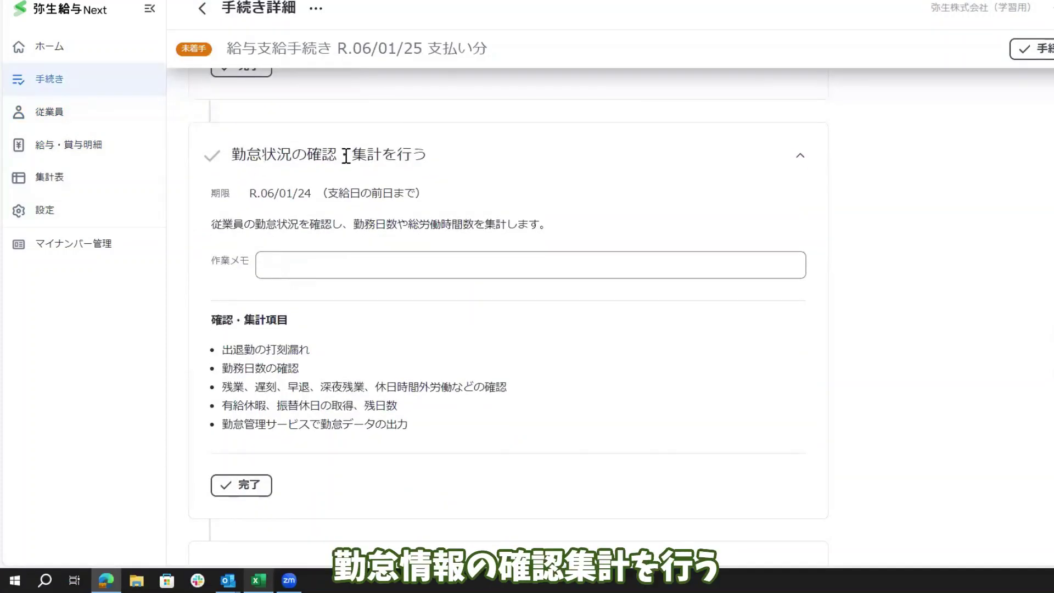
scroll(258, 347, "down", 1)
scroll(258, 347, "down", 2)
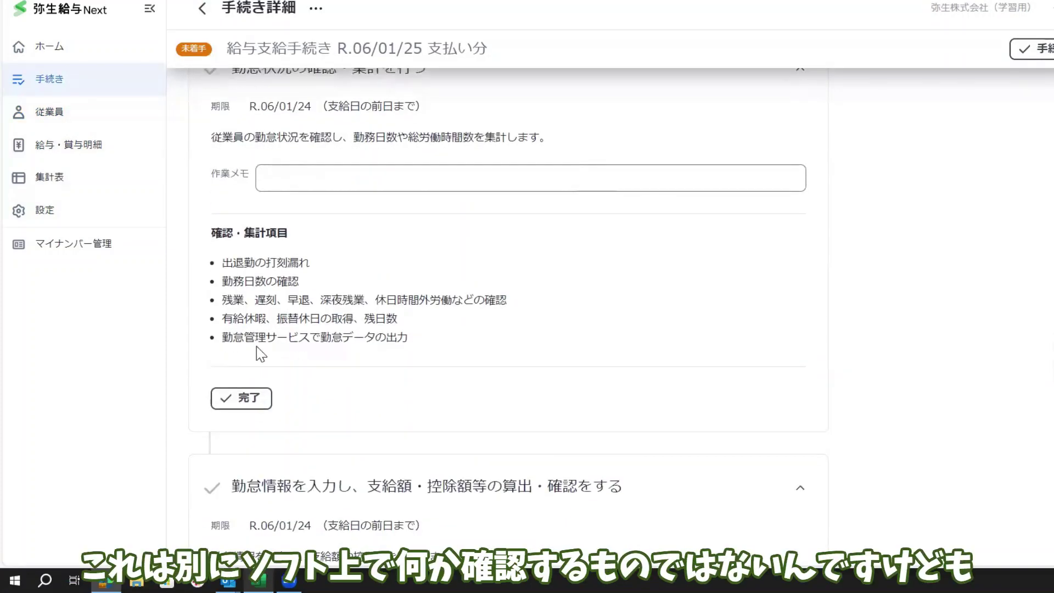
scroll(258, 347, "up", 3)
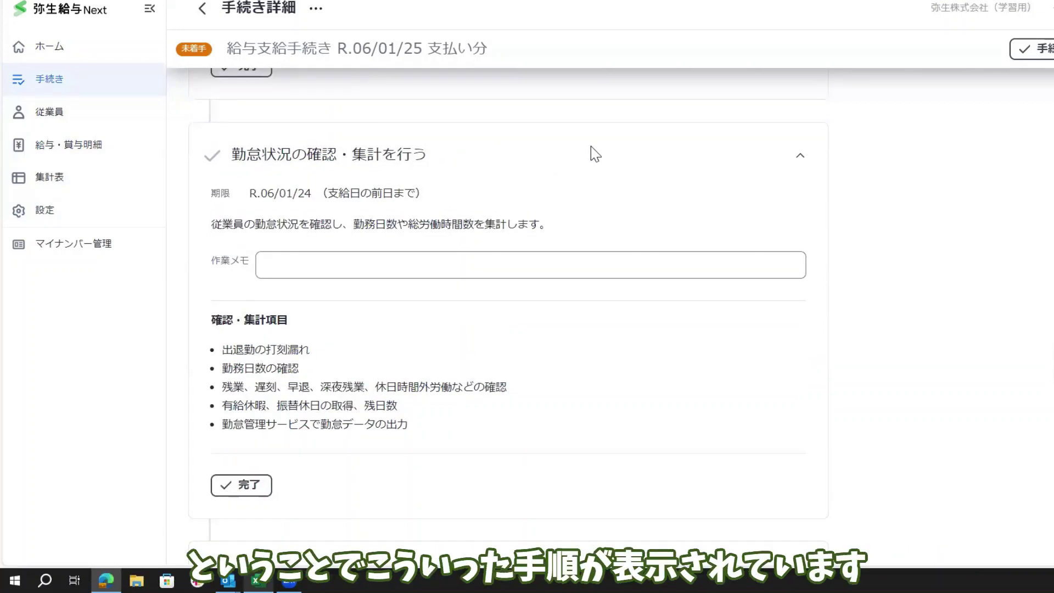
scroll(548, 380, "down", 8)
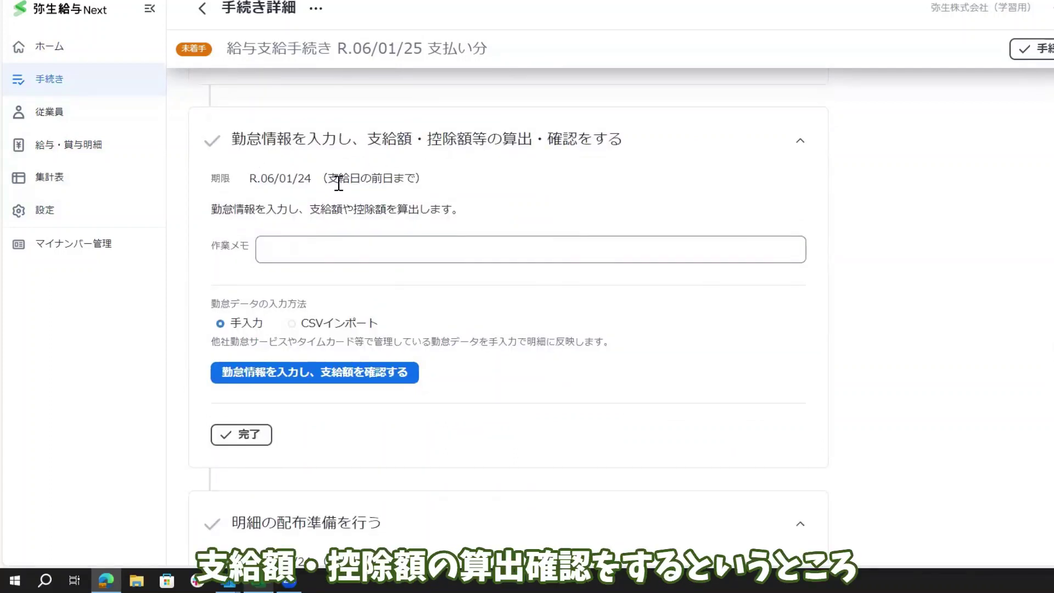
Choose CSVインポート as the attendance input method and view the supported source formats in the CSV data import dialog without importing.
left_click(297, 329)
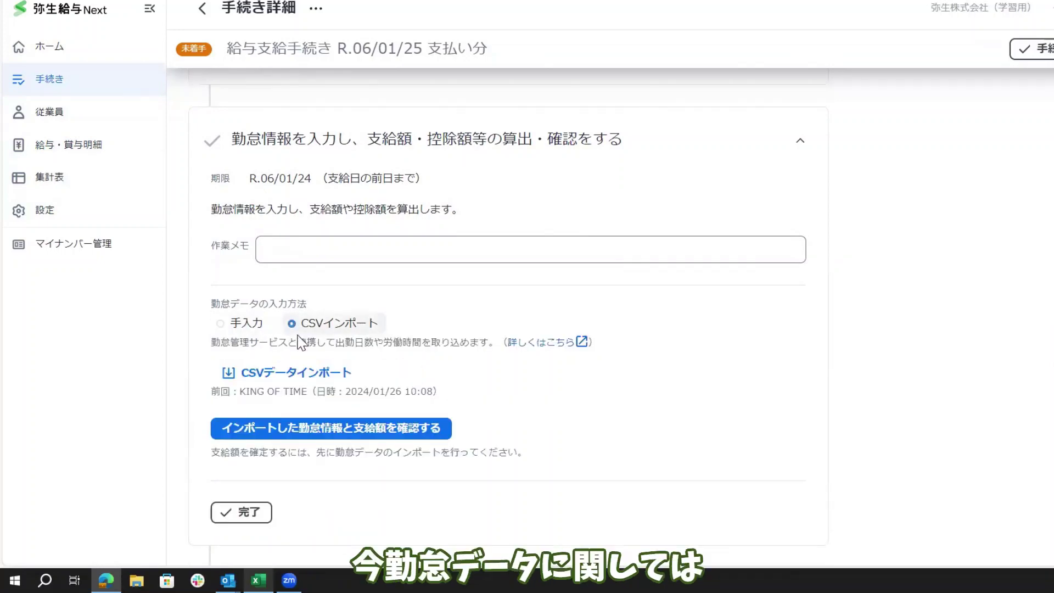
left_click(278, 379)
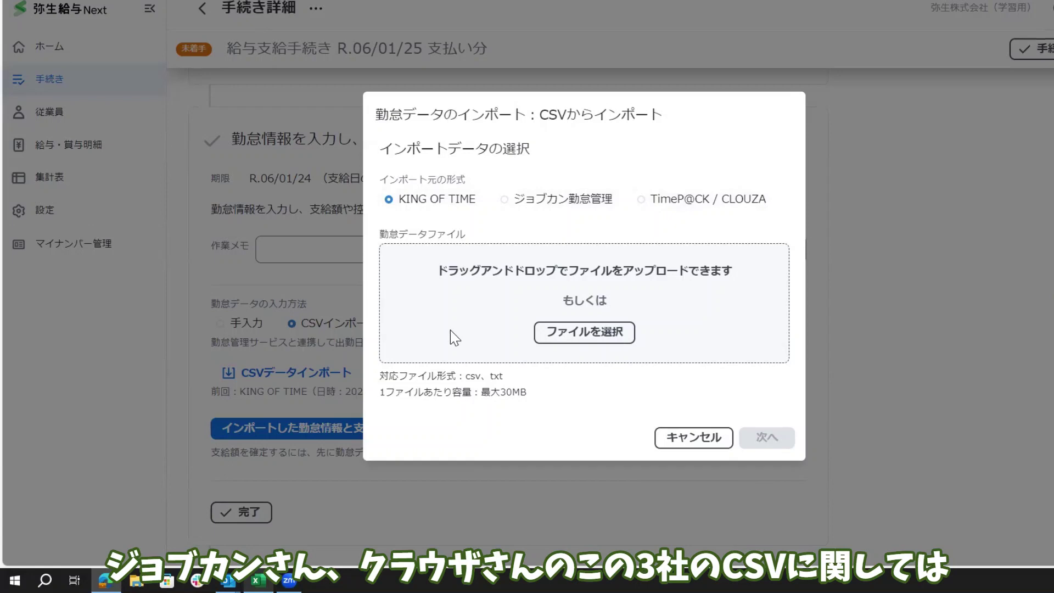
left_click(675, 448)
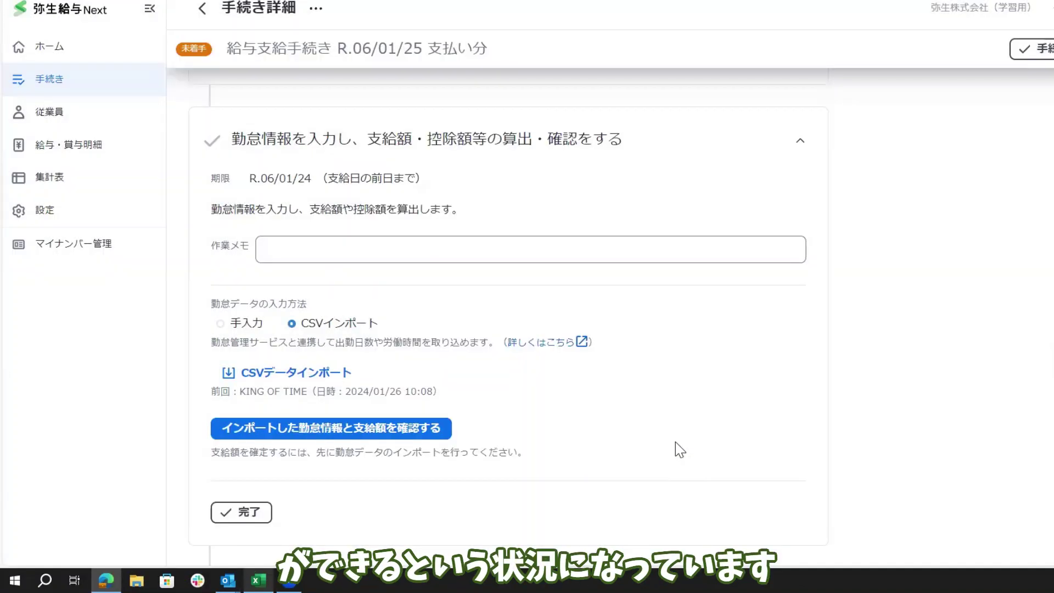
Review the first employee's payslip entry from the attendance task, including the fixed unit price settings, and return to the procedure details.
scroll(269, 347, "down", 2)
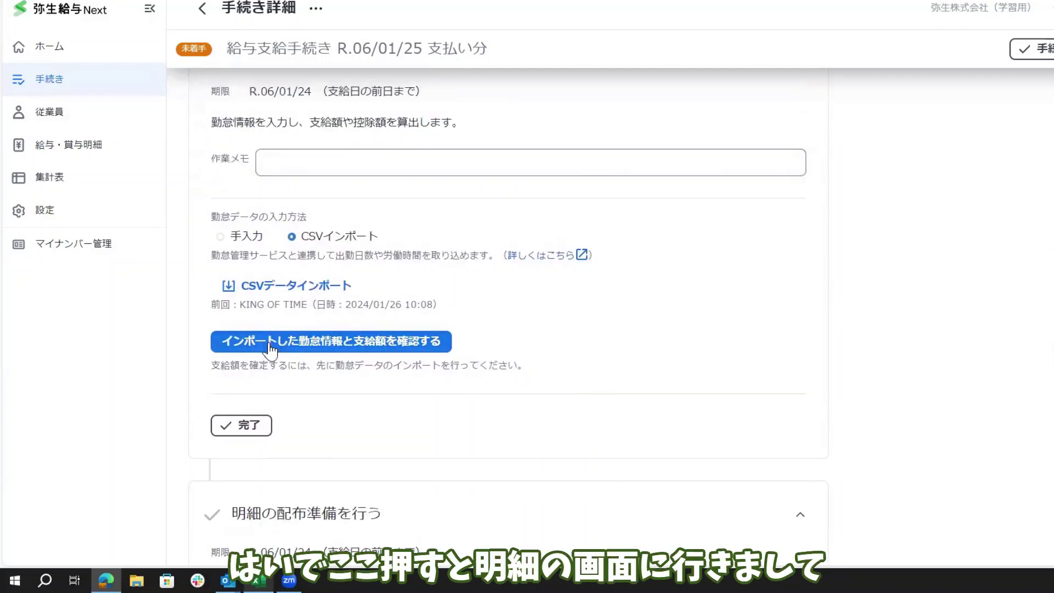
left_click(270, 342)
left_click(335, 275)
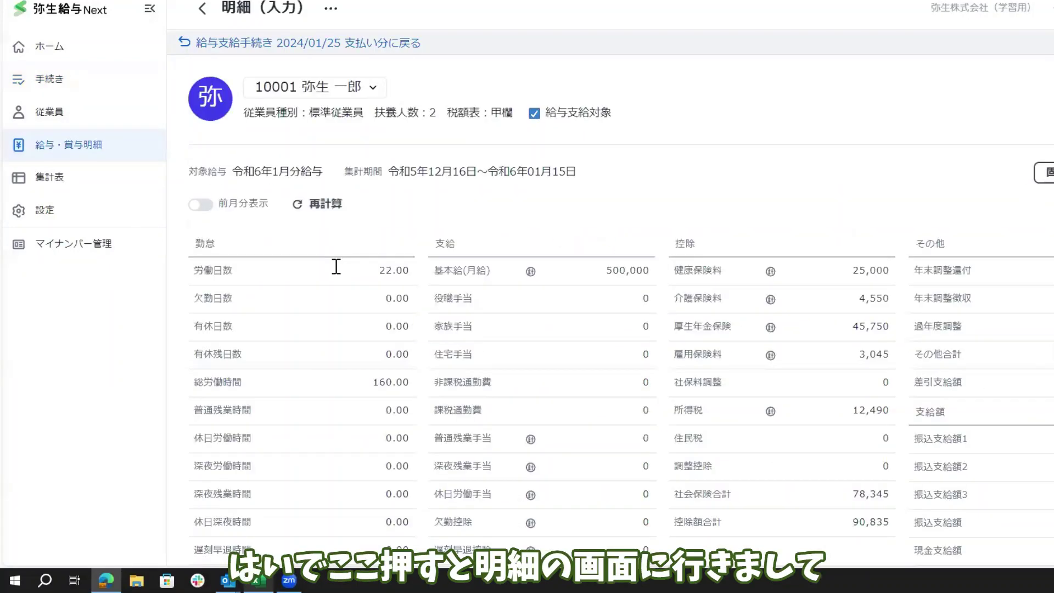
scroll(465, 279, "down", 2)
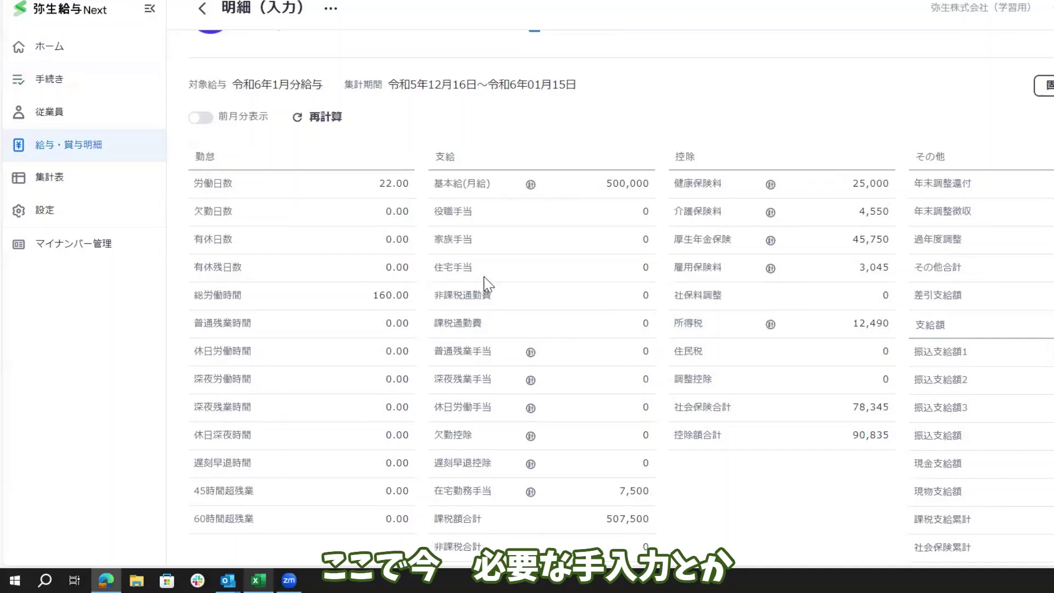
scroll(637, 214, "down", 3)
scroll(638, 214, "up", 3)
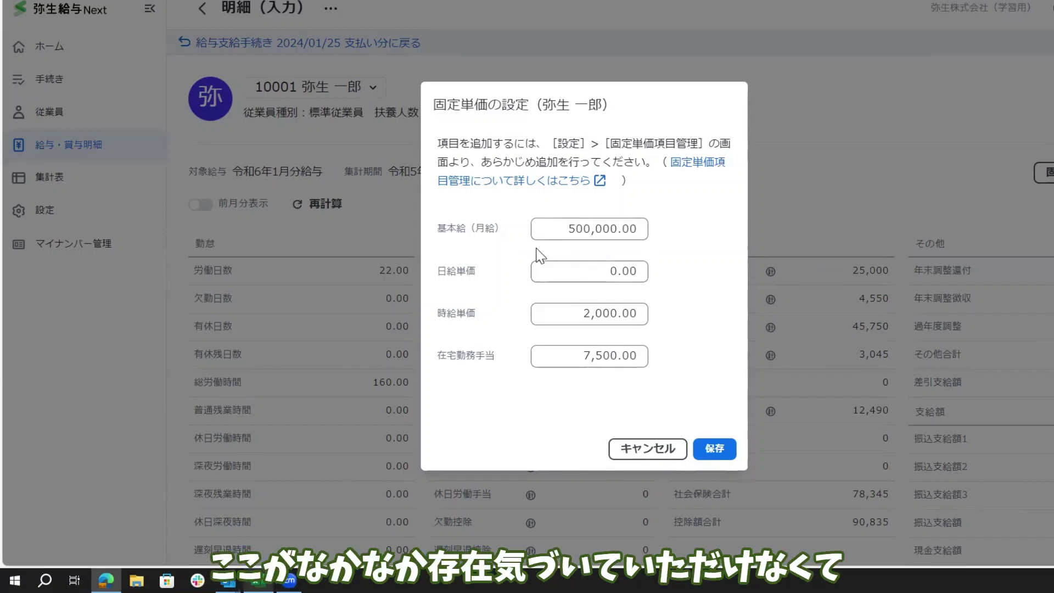
left_click(626, 449)
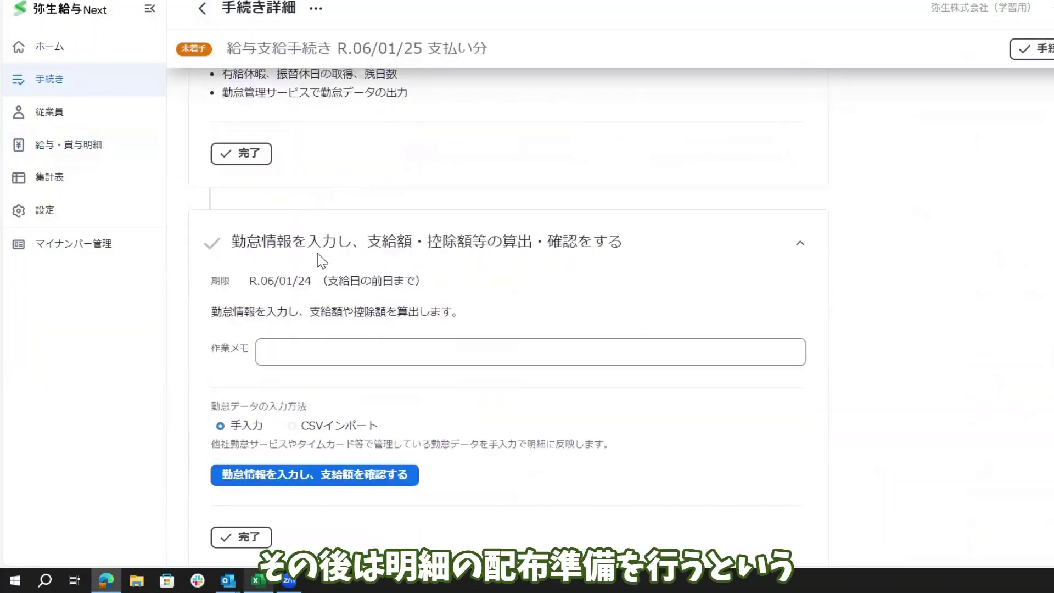
Review the 明細の配布準備を行う task, covering the web payslip publication settings and the payslip PDF download options.
scroll(340, 247, "down", 8)
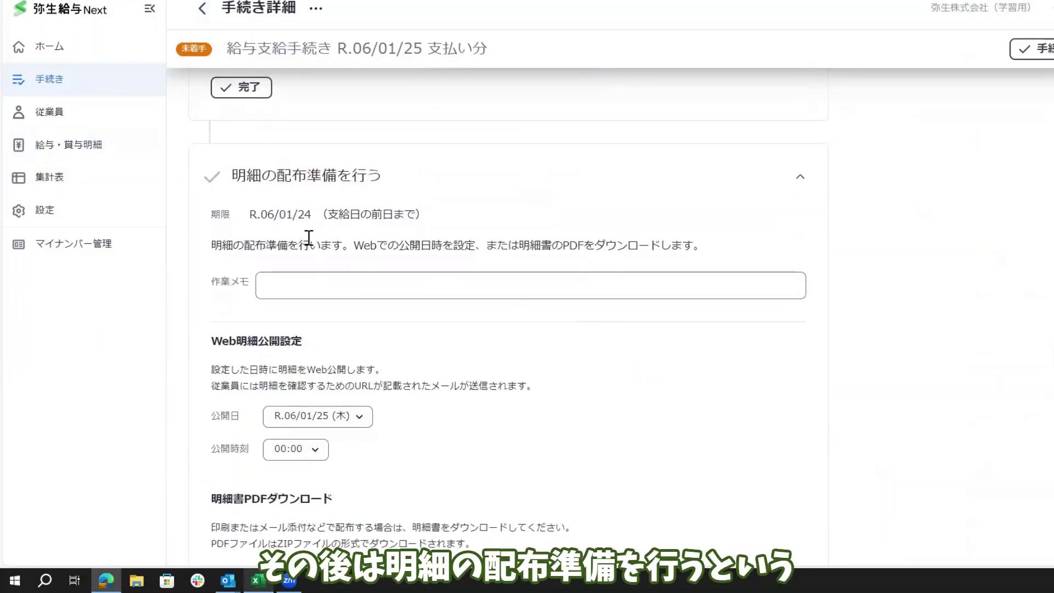
scroll(306, 235, "down", 2)
scroll(251, 211, "up", 2)
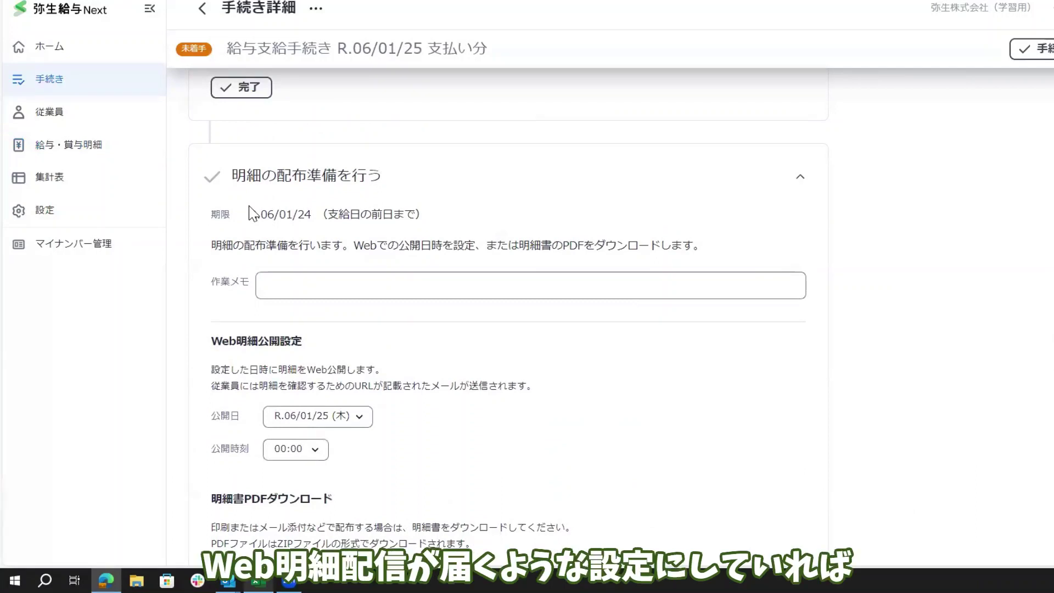
scroll(237, 238, "down", 2)
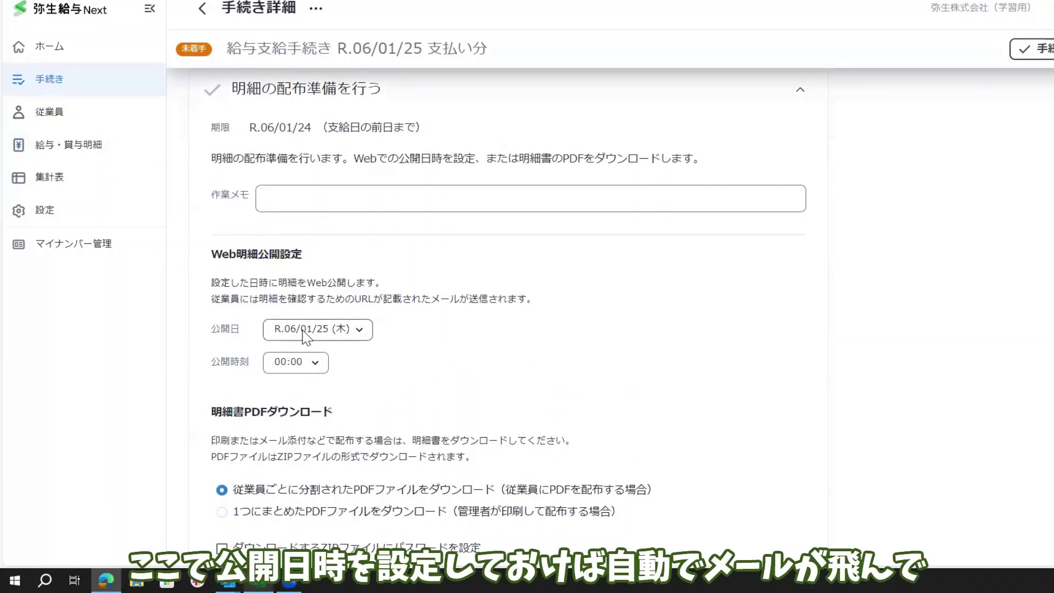
scroll(243, 296, "down", 2)
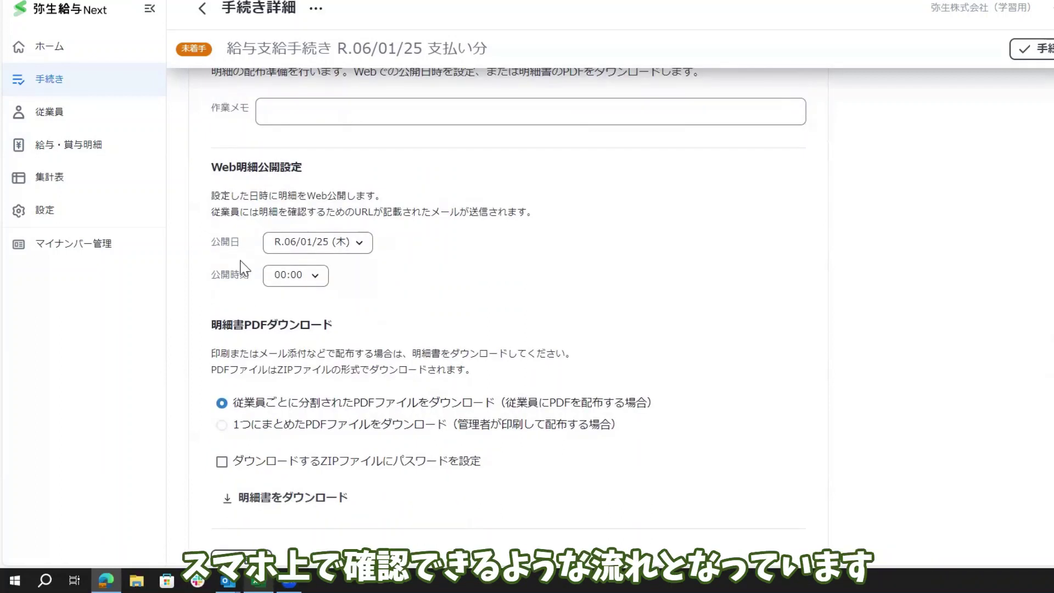
scroll(244, 269, "down", 3)
scroll(351, 283, "up", 1)
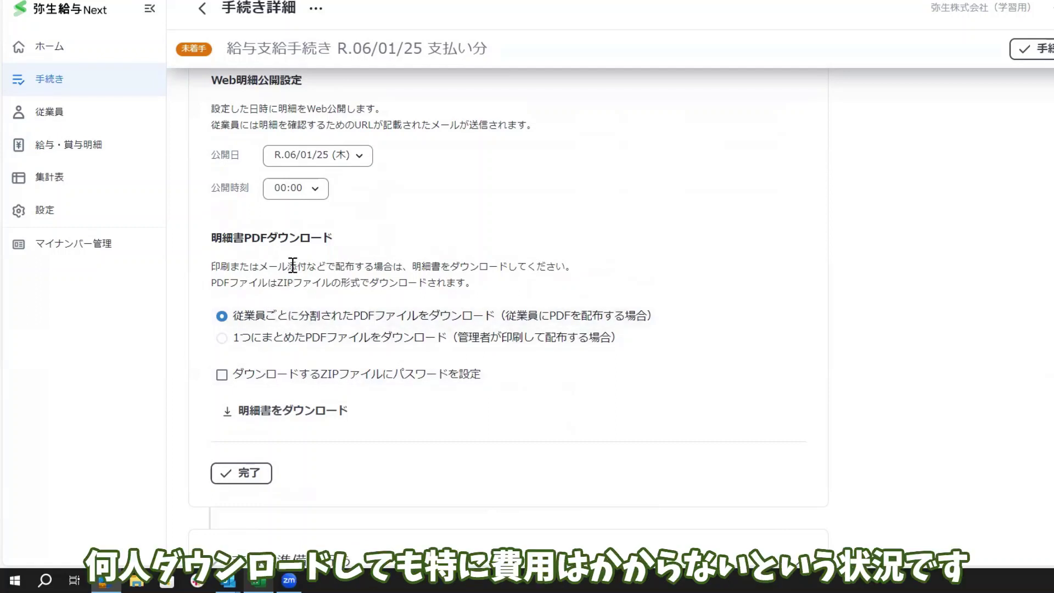
Review the 支給の準備を行う task and the 弥生会計 journal data download section of the 給与の仕訳を記帳する task.
scroll(292, 265, "down", 10)
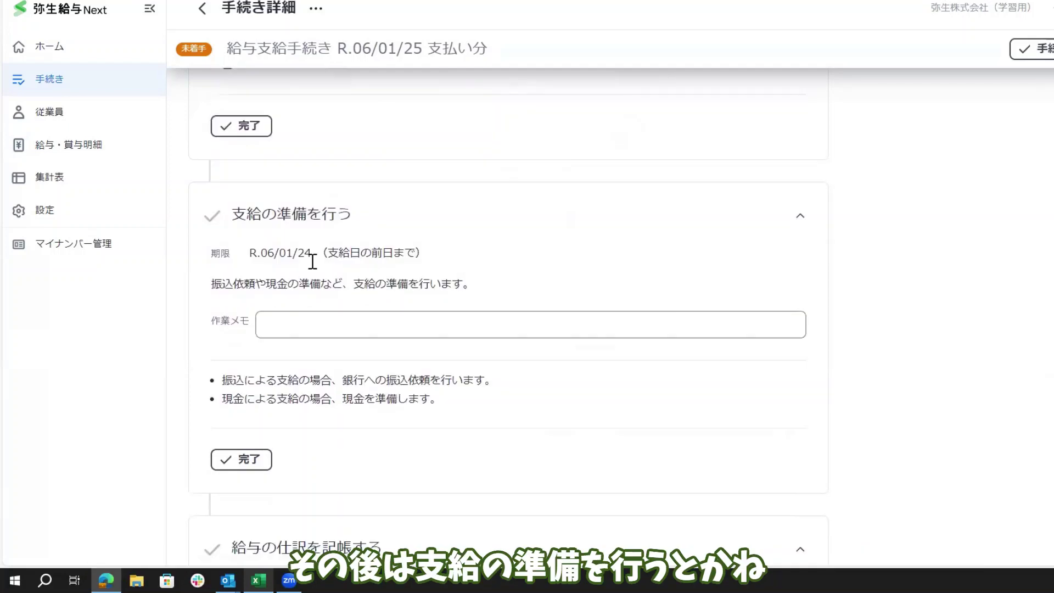
scroll(309, 261, "up", 3)
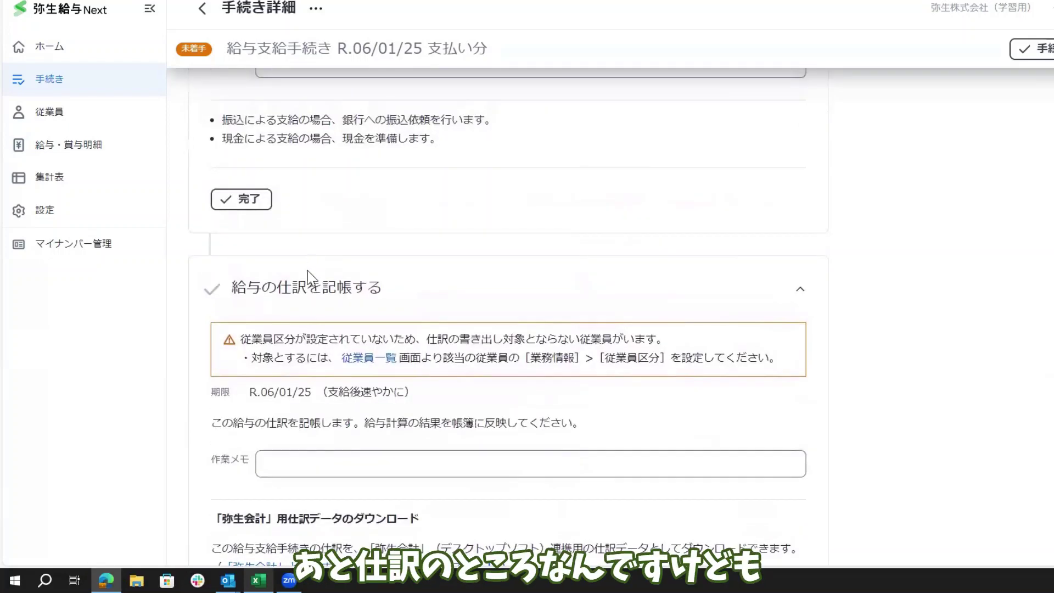
scroll(307, 258, "down", 3)
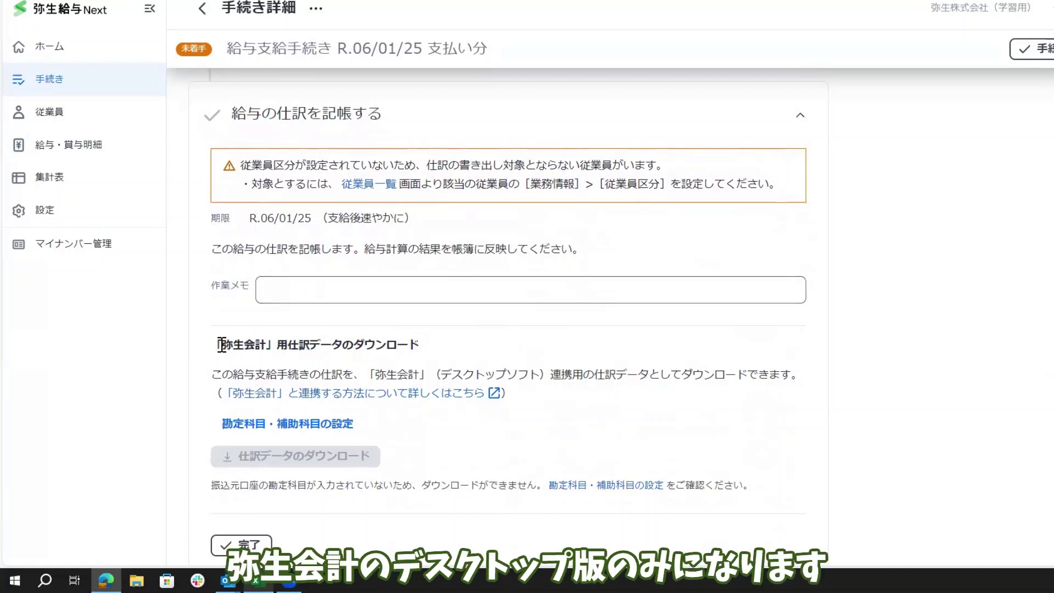
left_click_drag(221, 344, 266, 344)
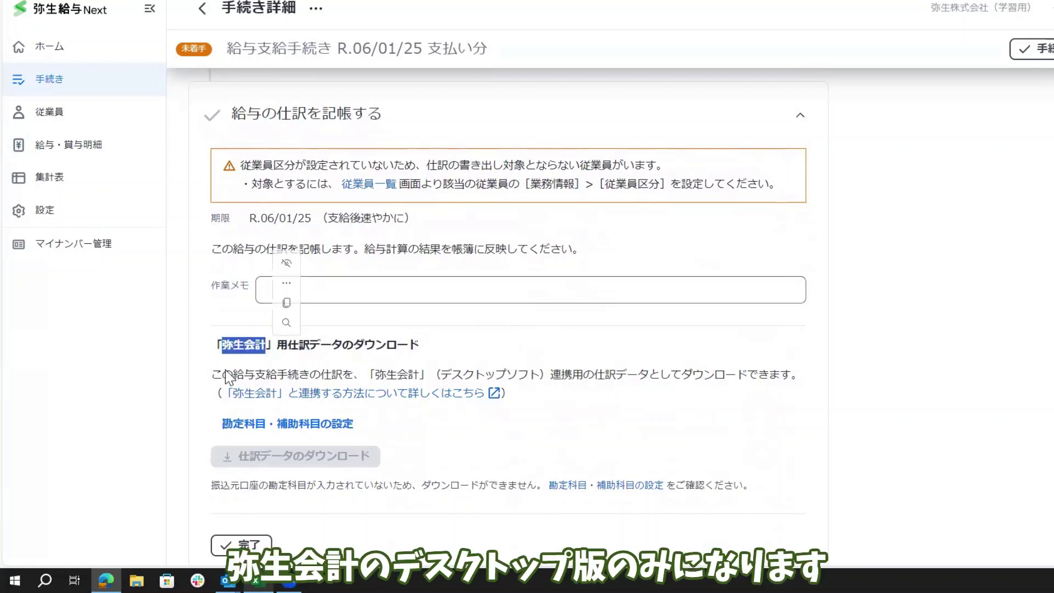
left_click(278, 365)
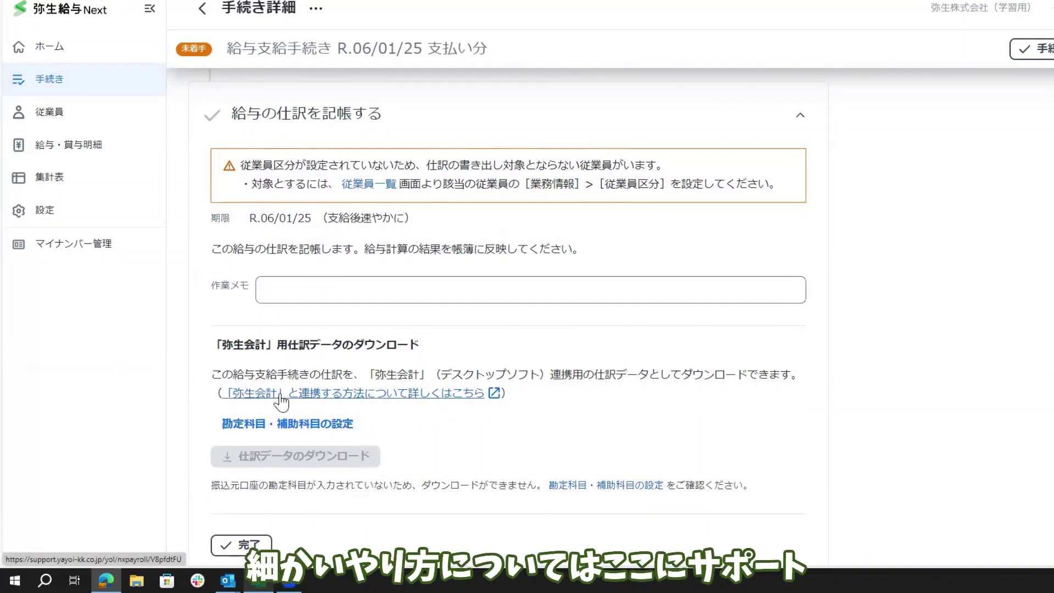
scroll(281, 403, "down", 2)
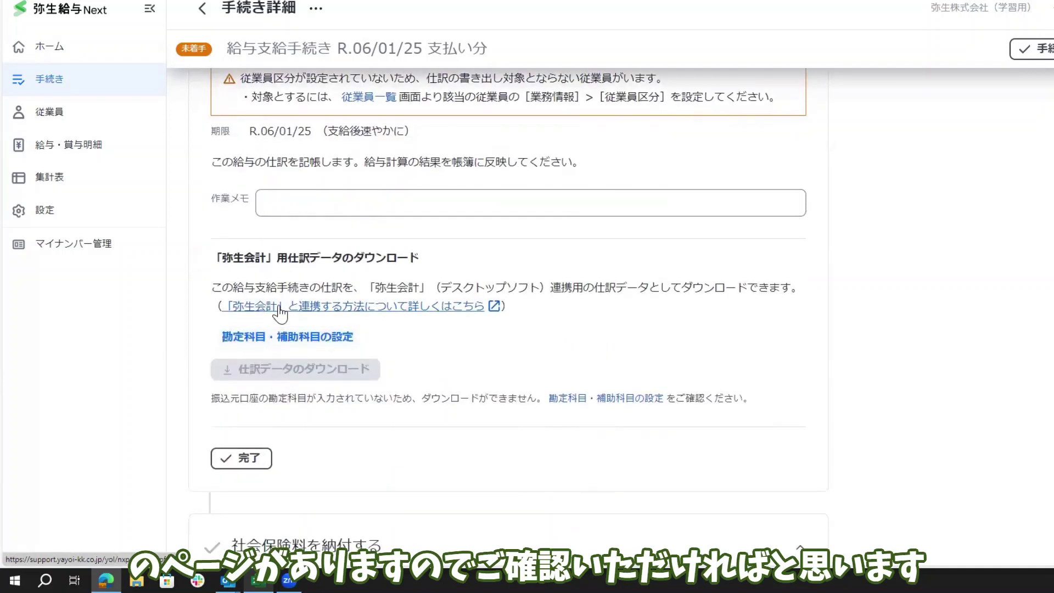
Look through the remaining tasks for paying social insurance premiums, income tax and specially collected resident tax.
scroll(280, 312, "down", 10)
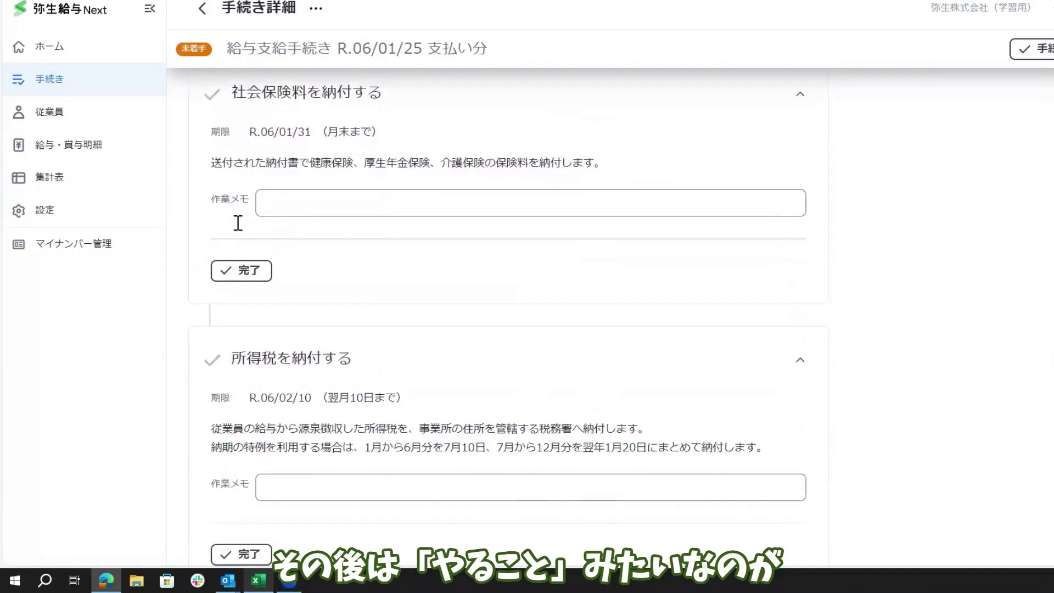
scroll(242, 247, "down", 2)
scroll(243, 273, "down", 3)
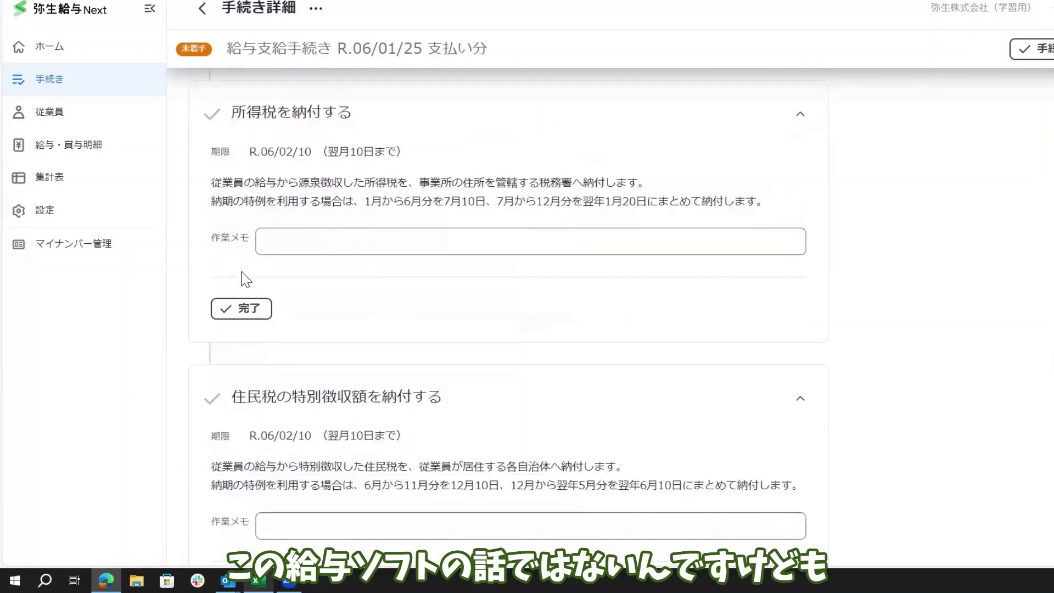
Mark the 人事情報の確認・更新を行う and 勤怠状況の確認・集計を行う tasks as complete.
scroll(278, 301, "up", 20)
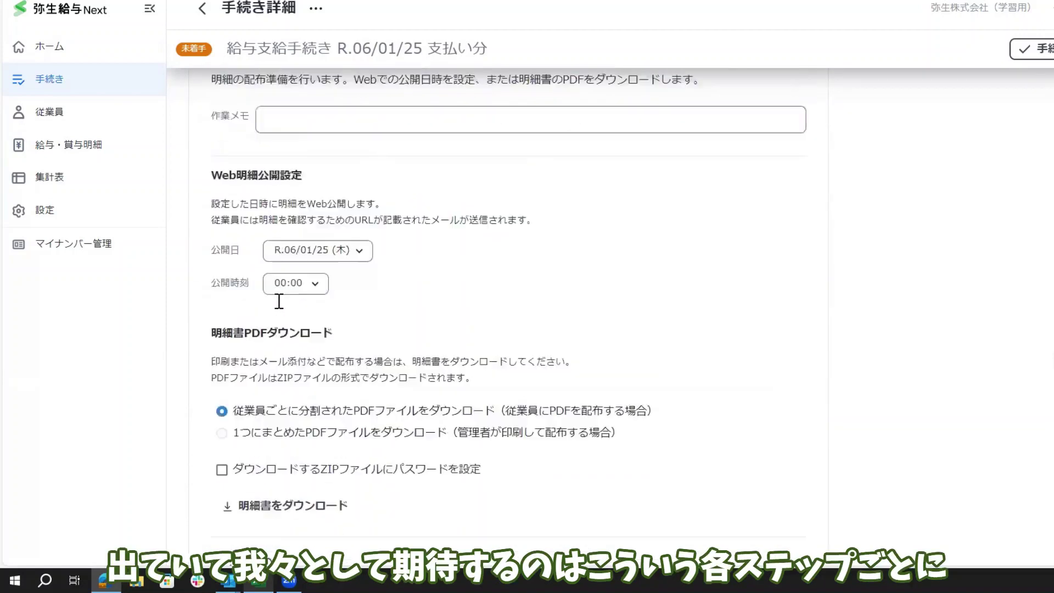
scroll(279, 306, "up", 11)
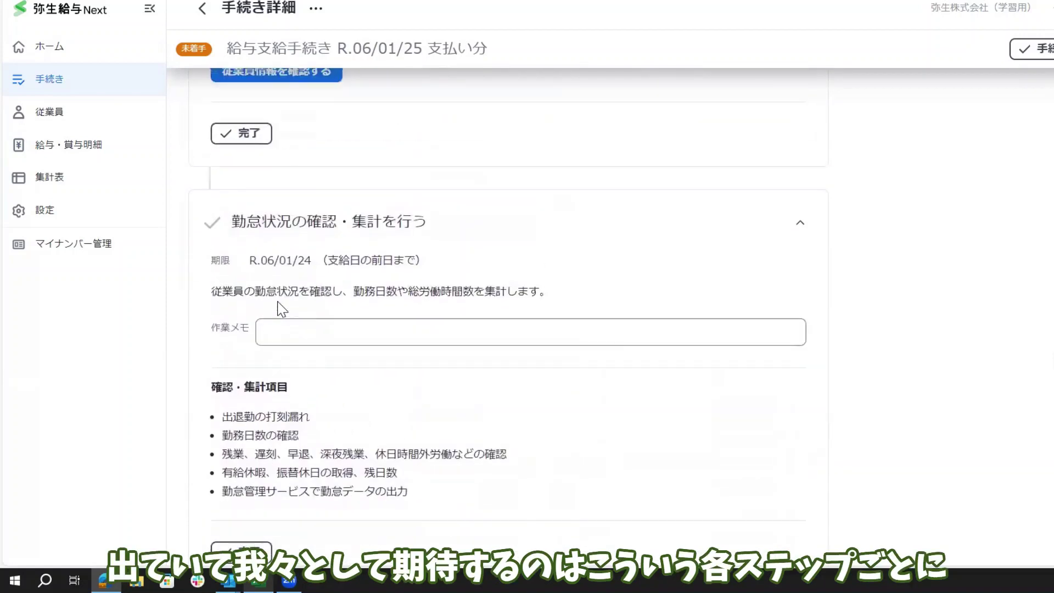
scroll(263, 313, "down", 8)
left_click(246, 307)
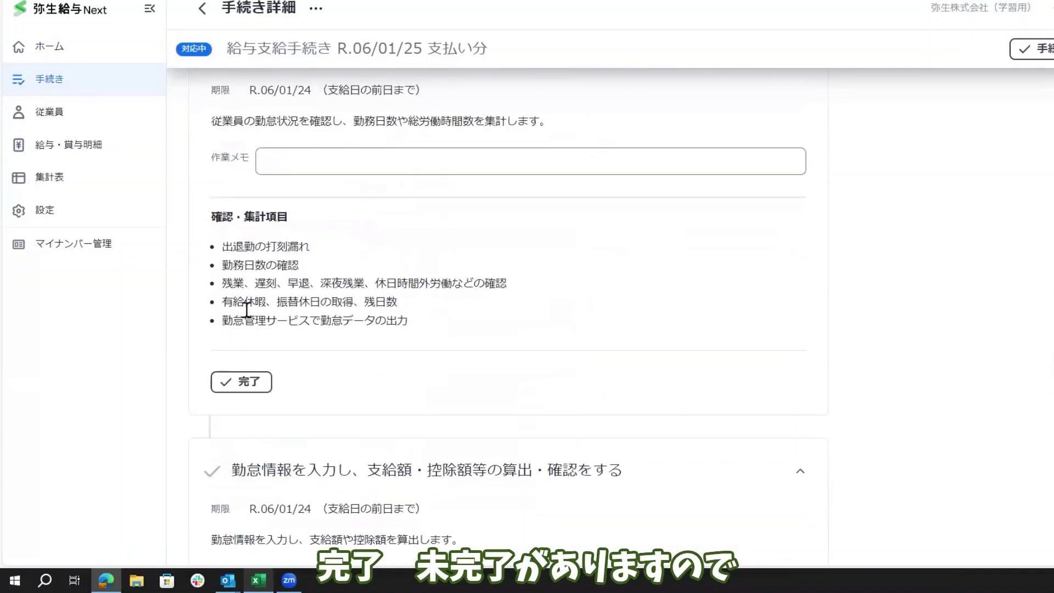
scroll(245, 242, "up", 6)
scroll(245, 242, "down", 6)
left_click(242, 382)
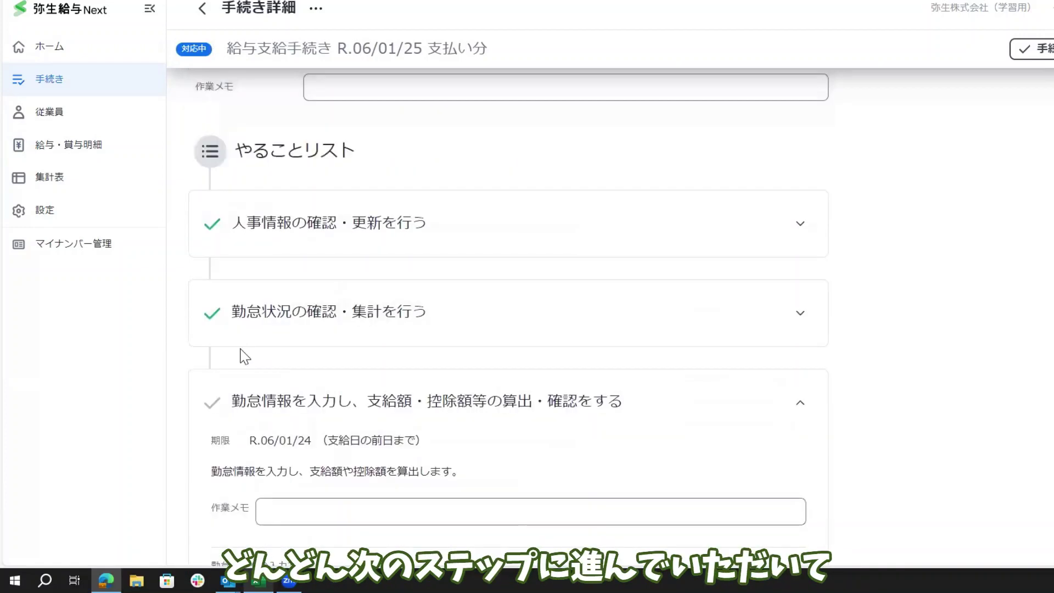
Open the first employee's record from the employee list and display the options for managing that employee's invitation.
scroll(245, 307, "up", 5)
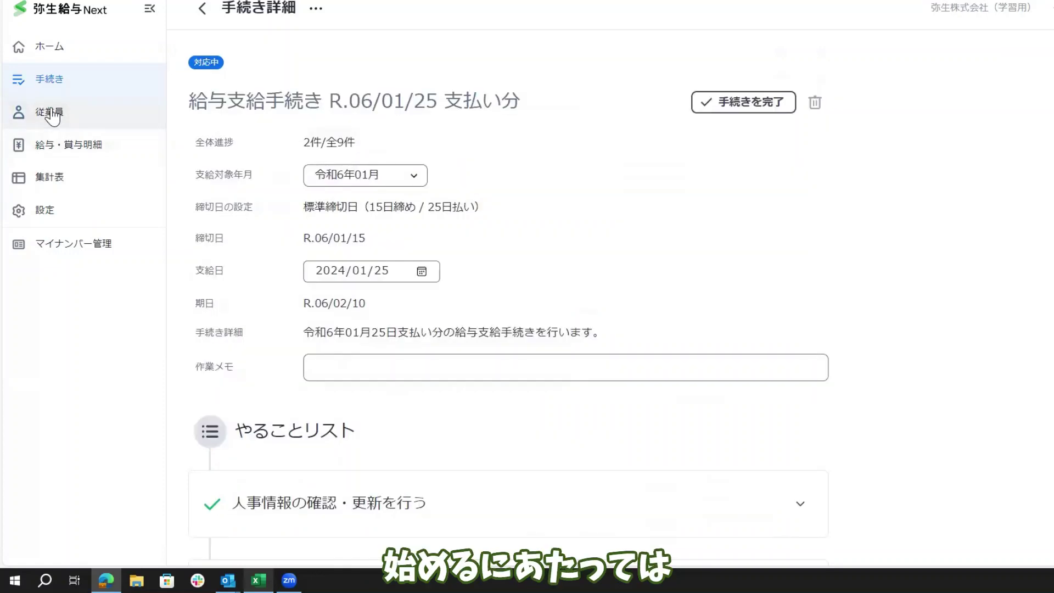
left_click(51, 113)
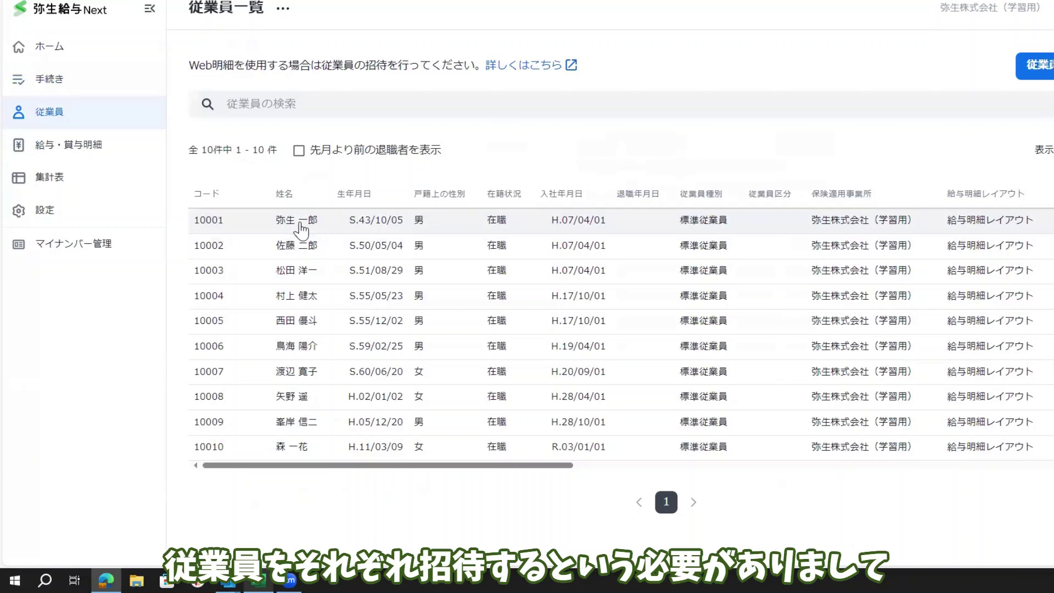
left_click(287, 10)
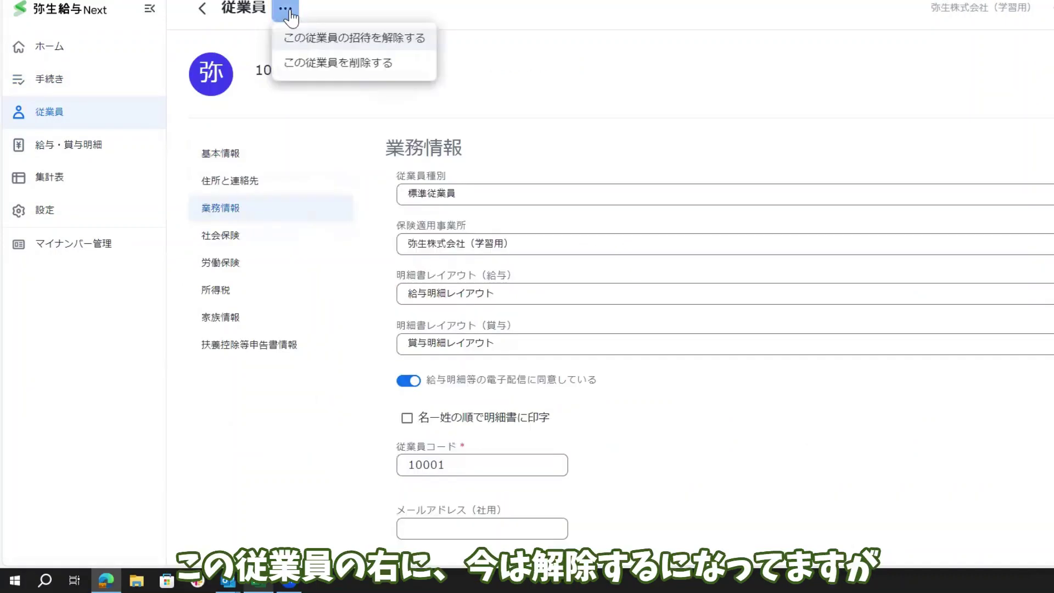
View the 令和6年1月分給与 payslip in the smartphone-style employee screen, from net pay through the payment and deduction sections.
left_click(325, 8)
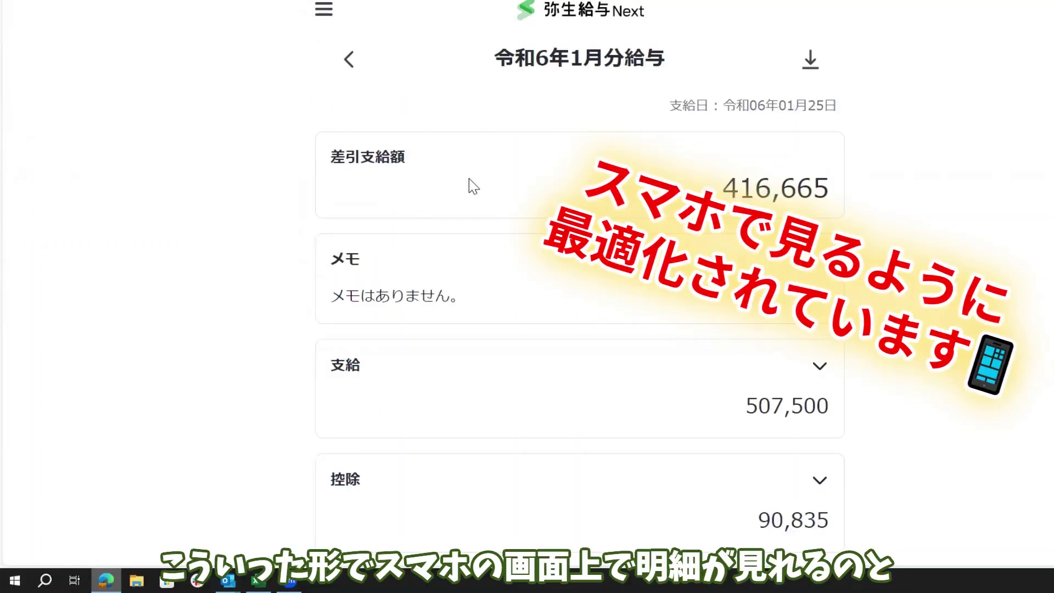
scroll(470, 180, "down", 6)
scroll(469, 179, "up", 6)
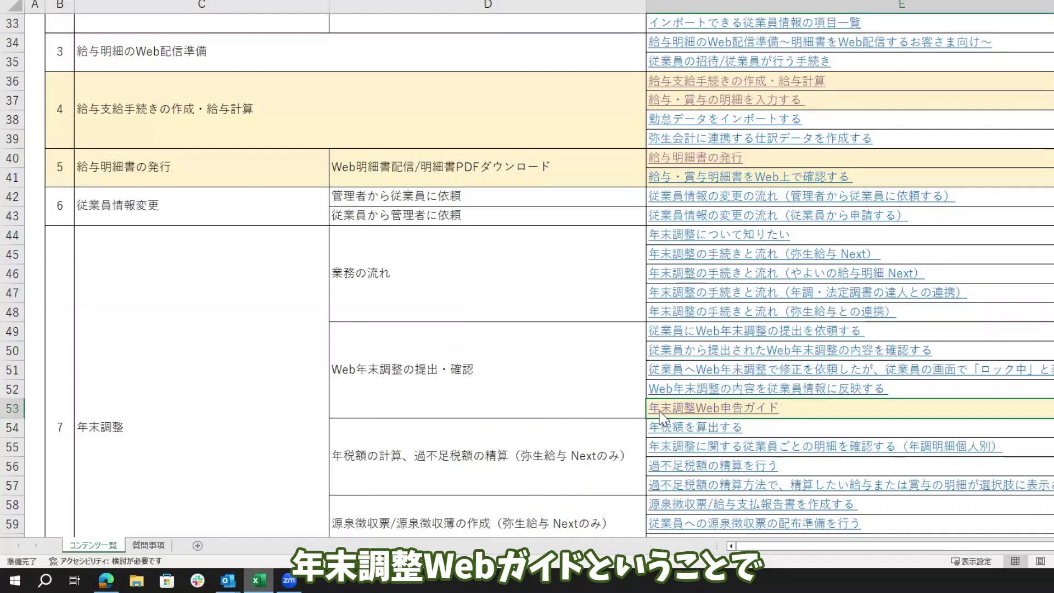
Open the 年末調整Web申告ガイド PDF from the Excel contents list and view its cover and table of contents.
left_click(683, 406)
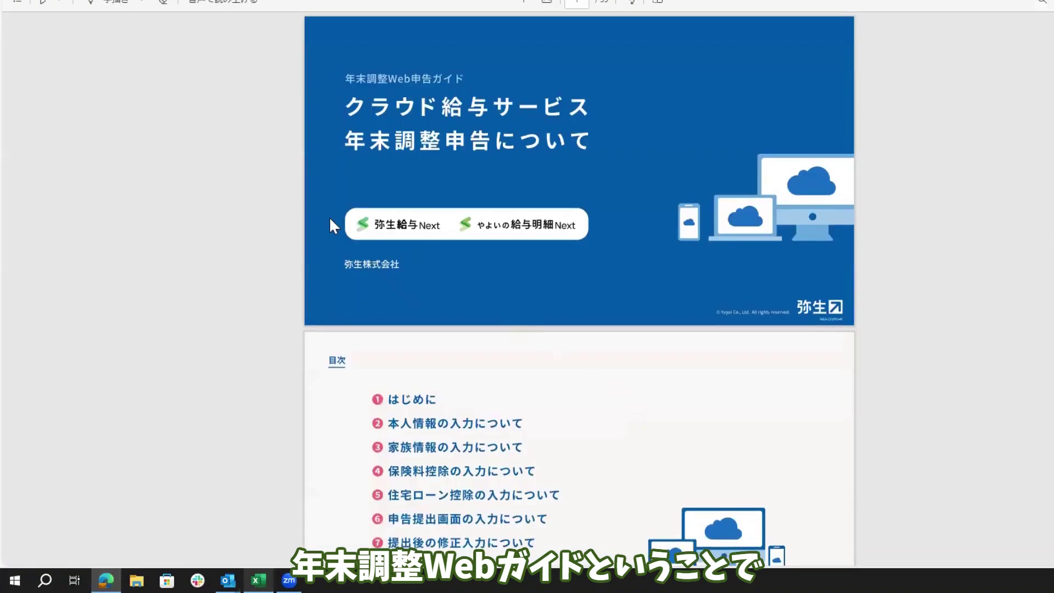
scroll(277, 254, "up", 2)
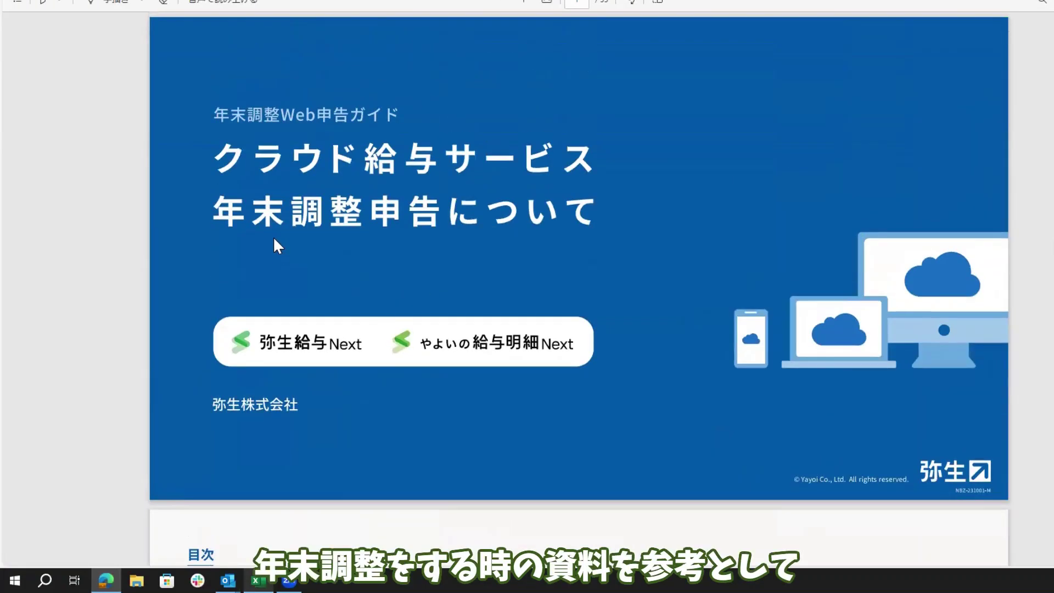
scroll(380, 171, "down", 7)
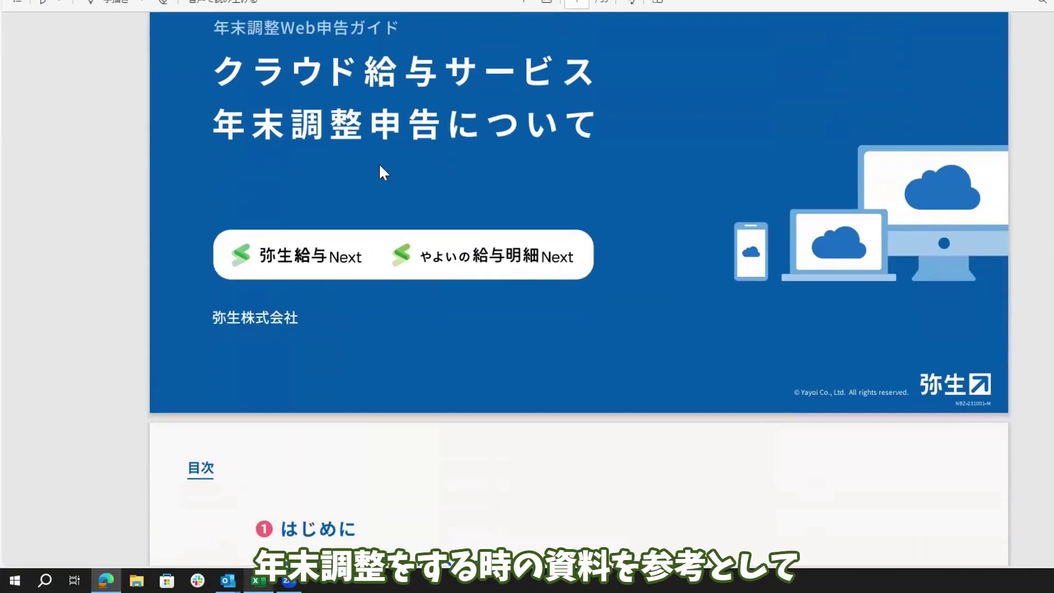
scroll(379, 165, "down", 20)
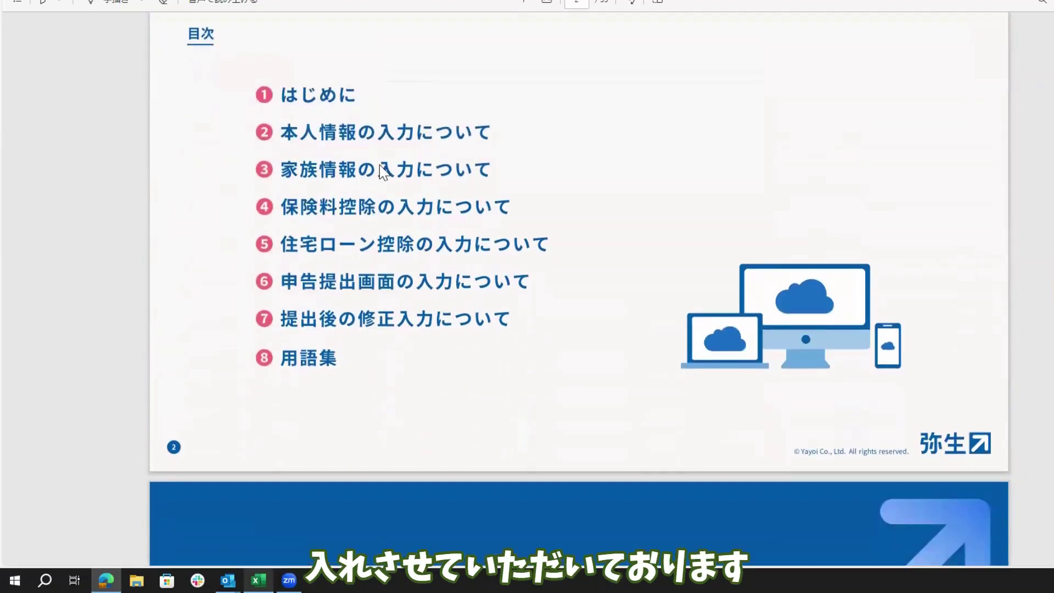
Read the guide's pages on registering a new 弥生ID and logging in for the year-end adjustment declaration.
scroll(382, 172, "up", 4)
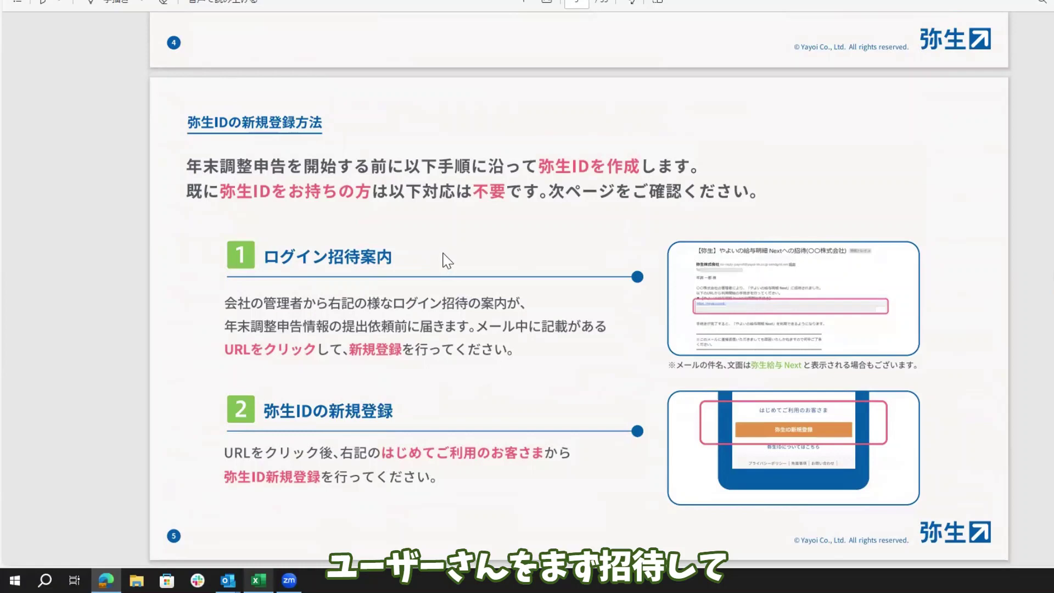
scroll(389, 266, "down", 7)
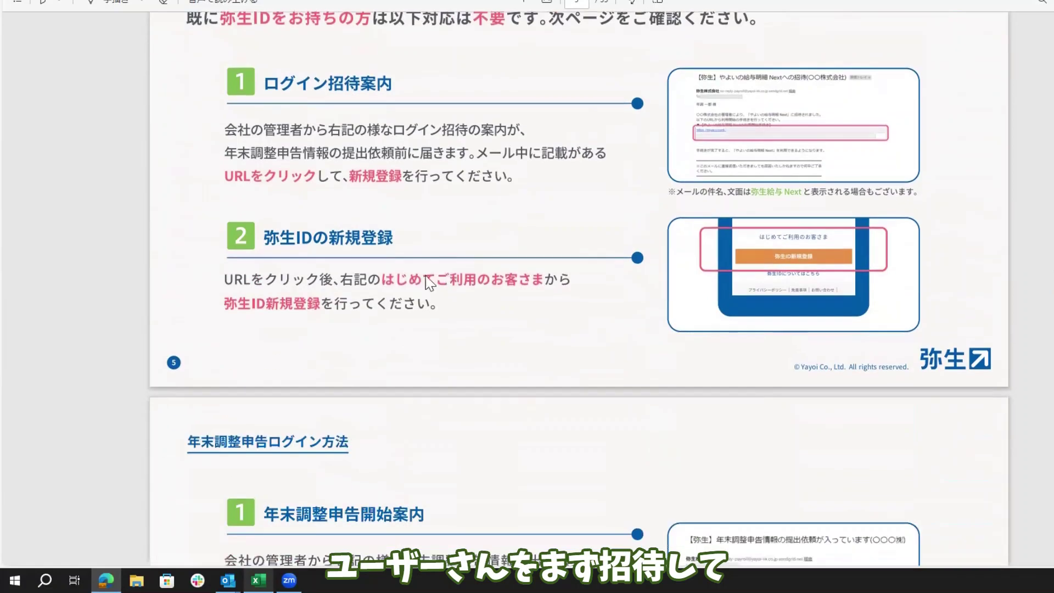
scroll(295, 90, "up", 3)
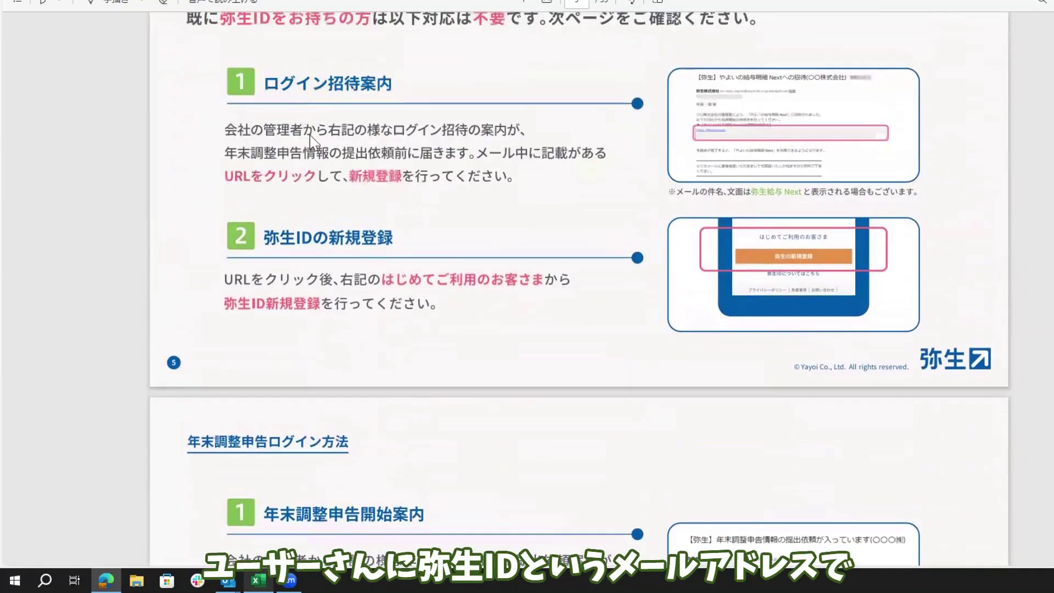
scroll(337, 278, "down", 5)
scroll(337, 274, "down", 3)
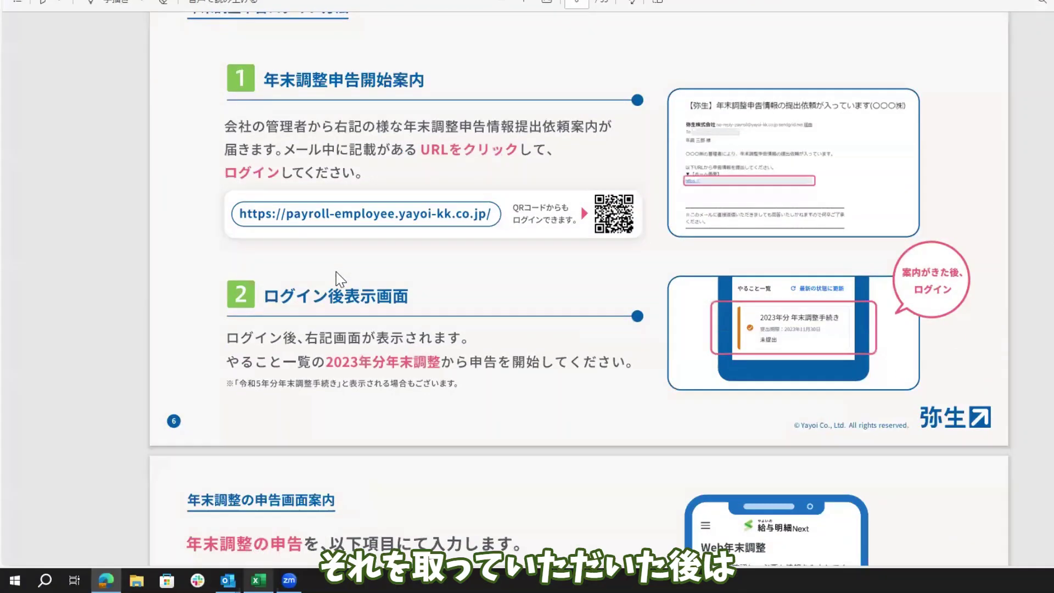